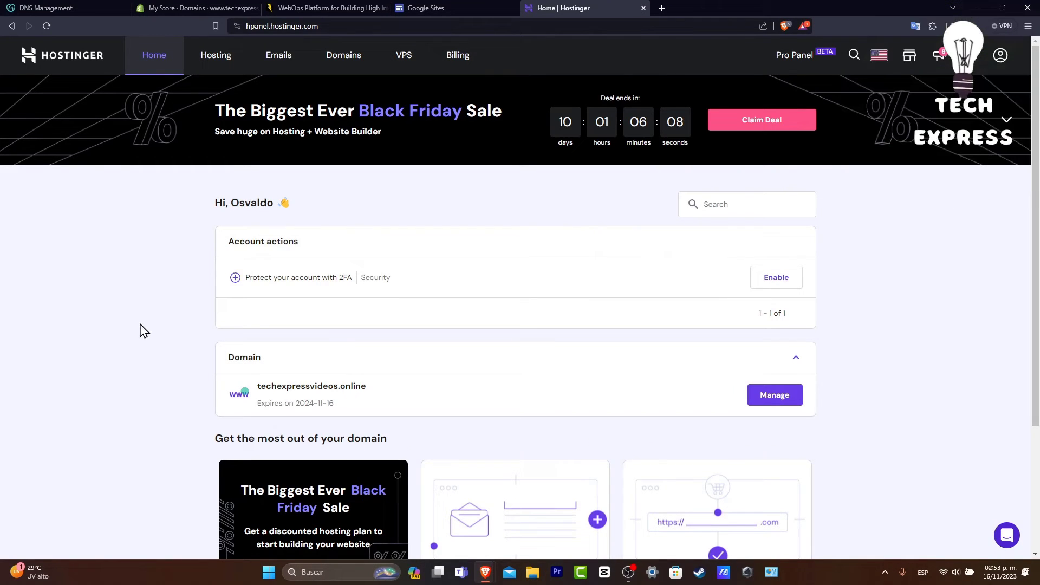
# Step: Close the WebOps Platform and Google Sites browser tabs
pyautogui.click(386, 8)
pyautogui.click(385, 7)
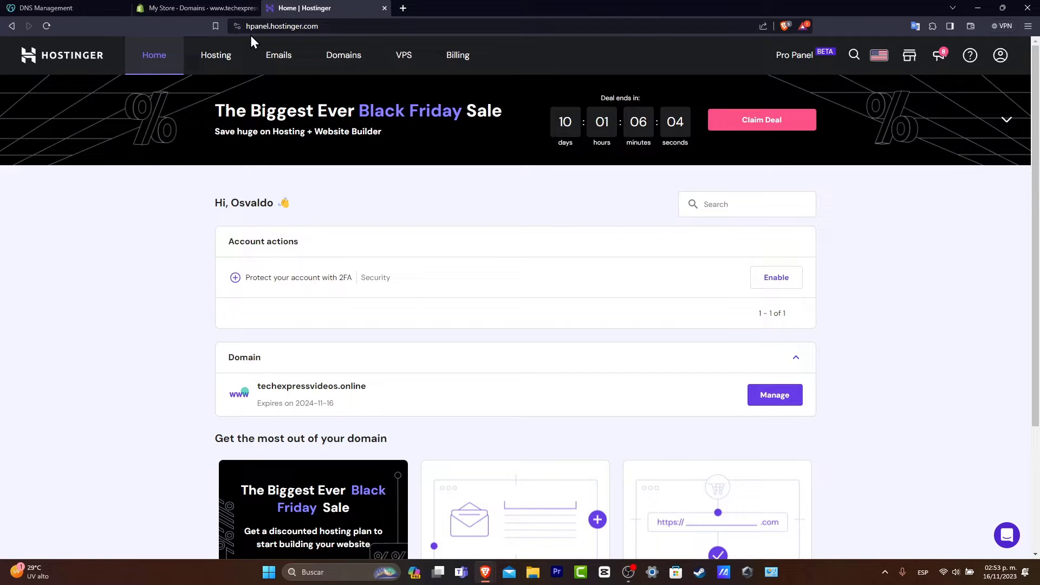
pyautogui.moveTo(215, 8); pyautogui.dragTo(340, 4)
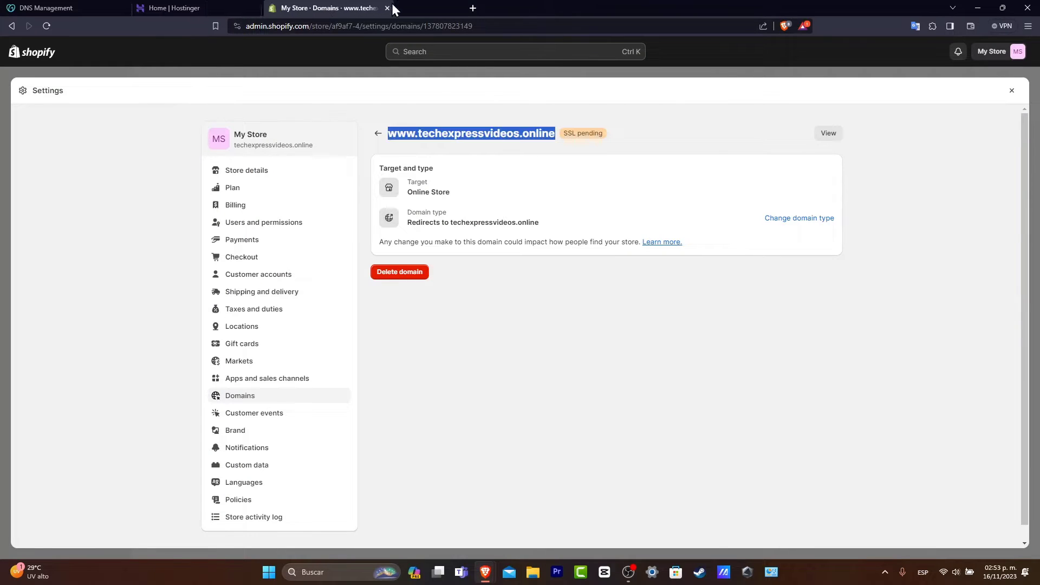
pyautogui.click(400, 272)
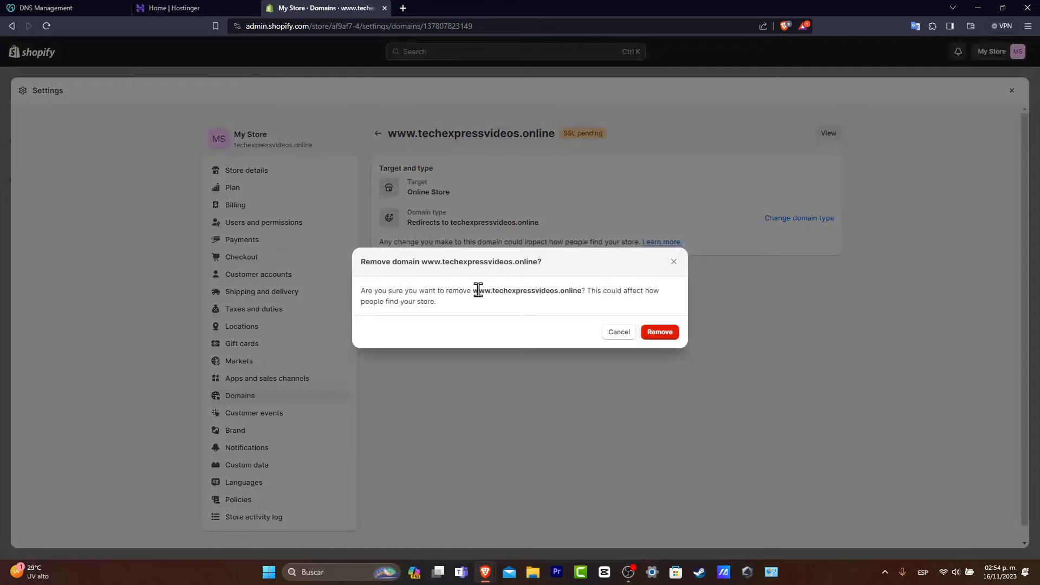
pyautogui.click(659, 332)
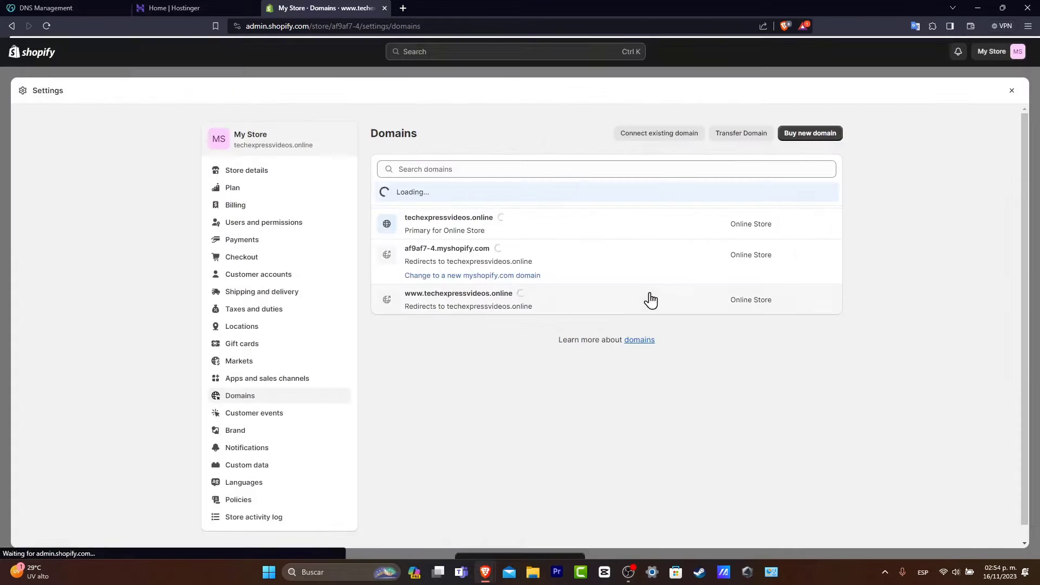
# Step: Open the af9af7-4.myshopify.com domain details from Settings > Domains
pyautogui.click(1011, 90)
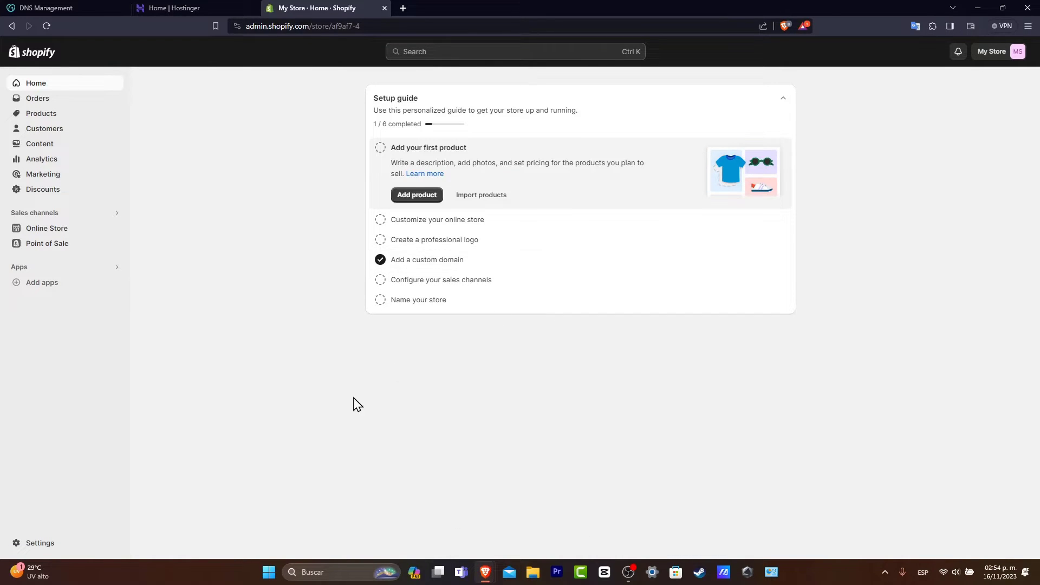
pyautogui.click(44, 534)
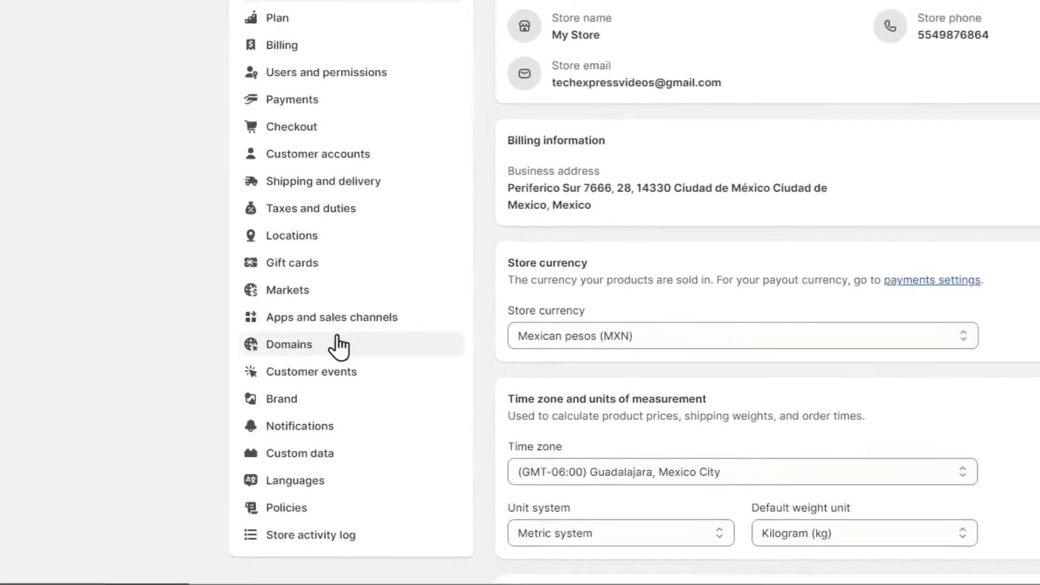
pyautogui.click(338, 346)
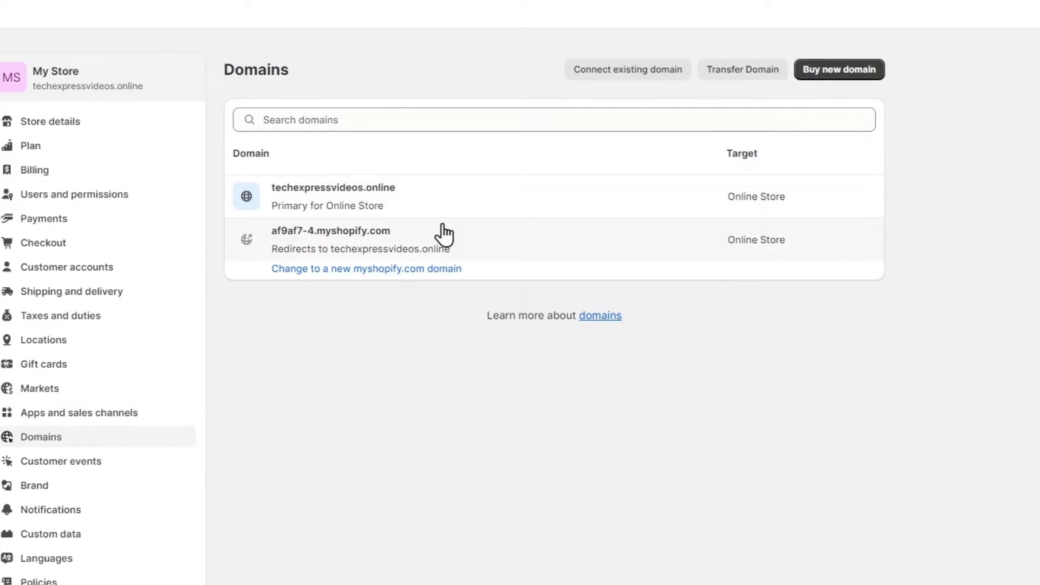
pyautogui.click(429, 222)
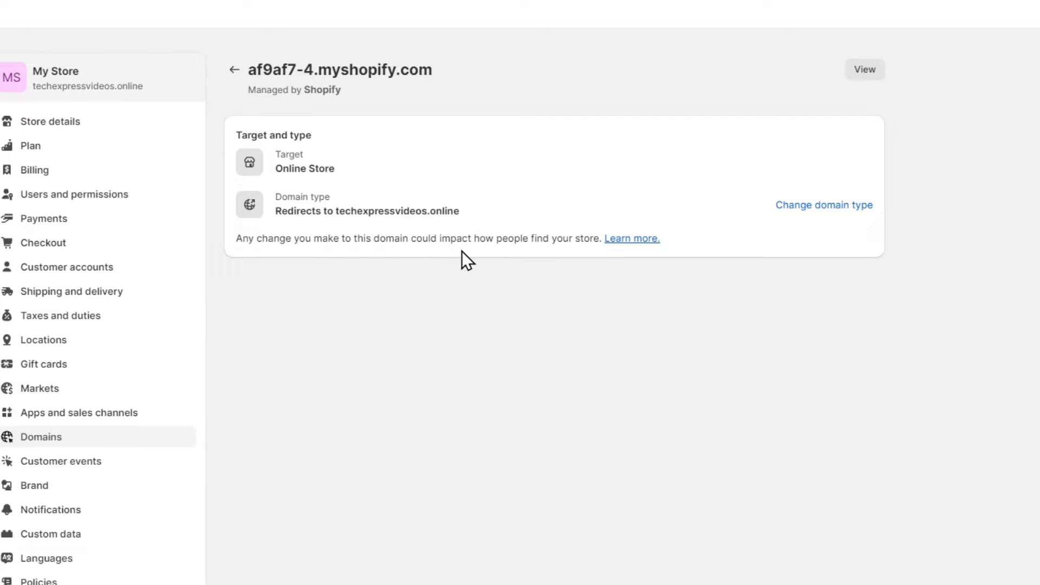
pyautogui.moveTo(249, 69); pyautogui.dragTo(442, 77)
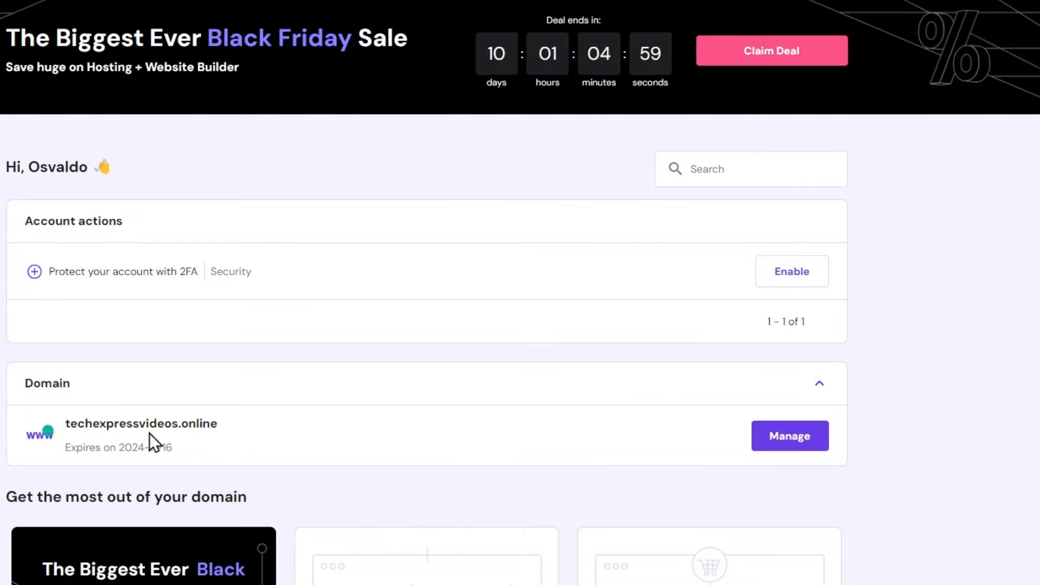
pyautogui.moveTo(83, 424); pyautogui.dragTo(239, 424)
pyautogui.click(109, 7)
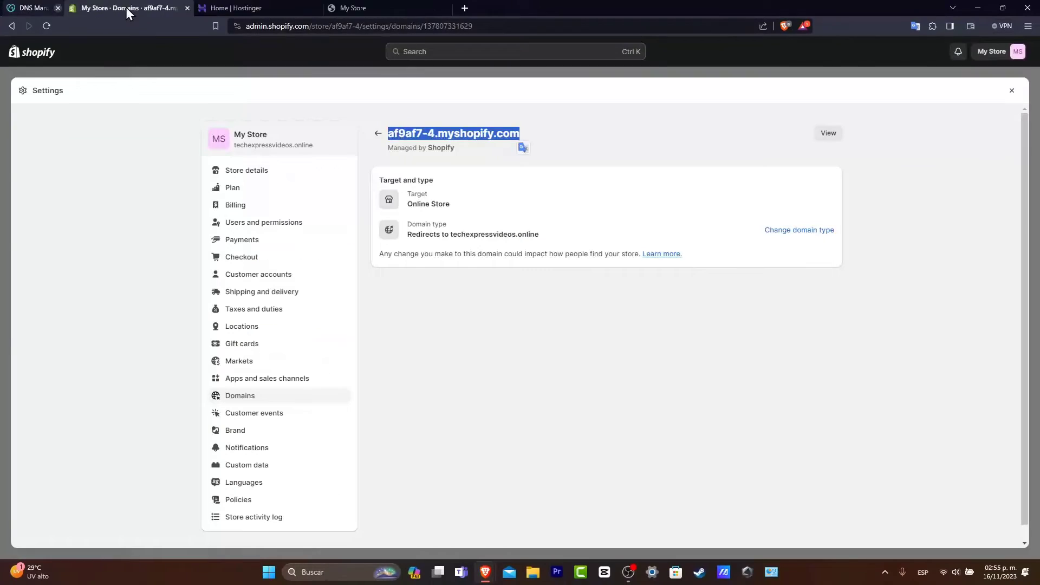
pyautogui.click(546, 306)
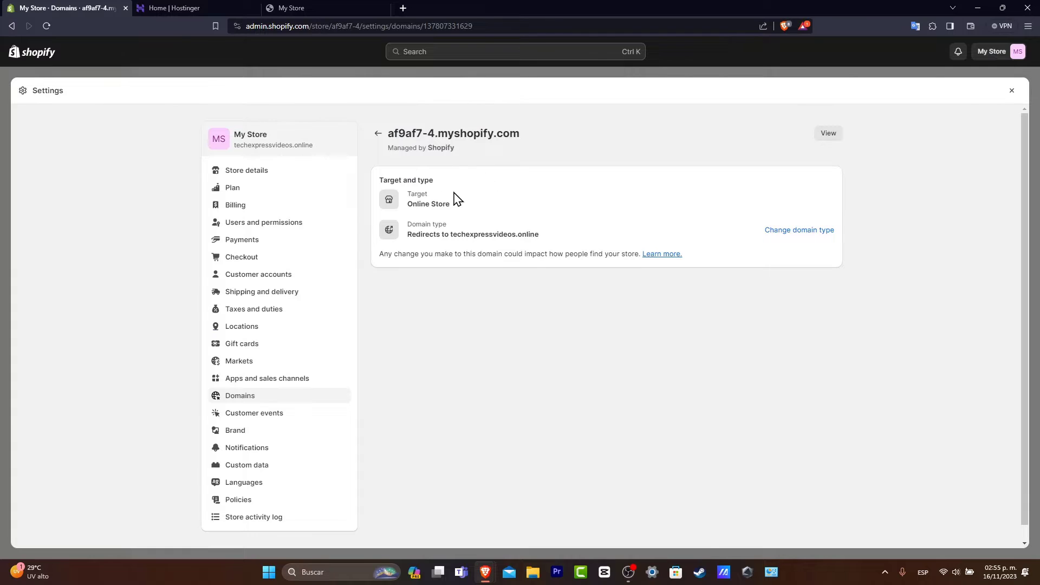
# Step: Open the techexpressvideos.online domain overview from the Hostinger home dashboard
pyautogui.click(206, 2)
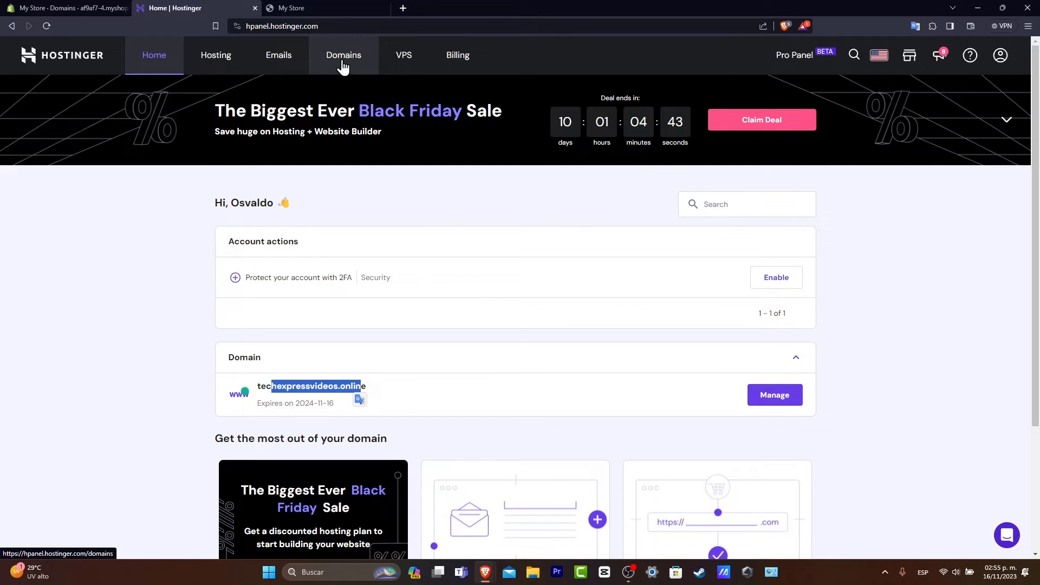
pyautogui.click(290, 368)
pyautogui.click(545, 365)
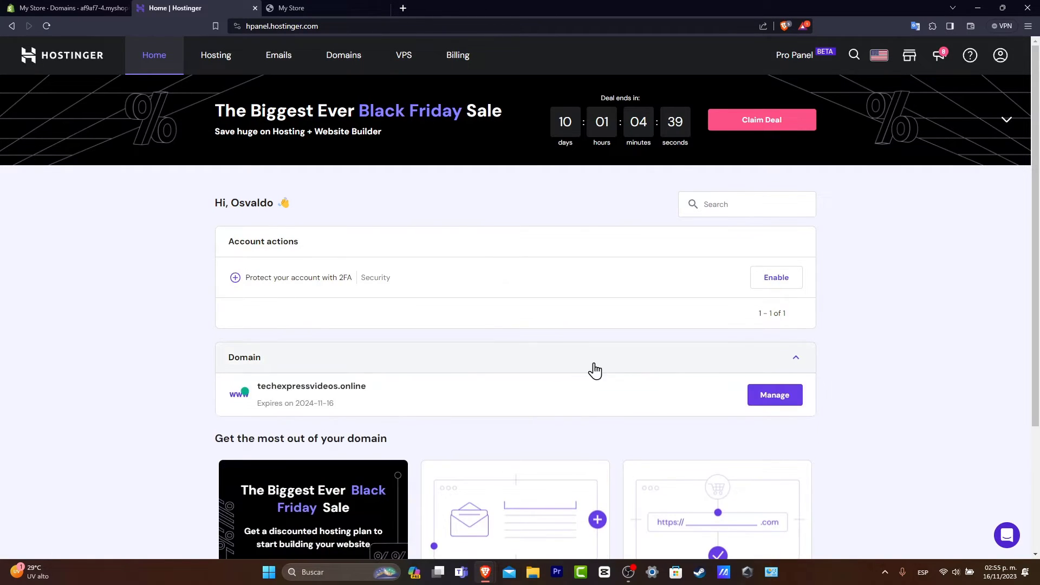
pyautogui.click(764, 401)
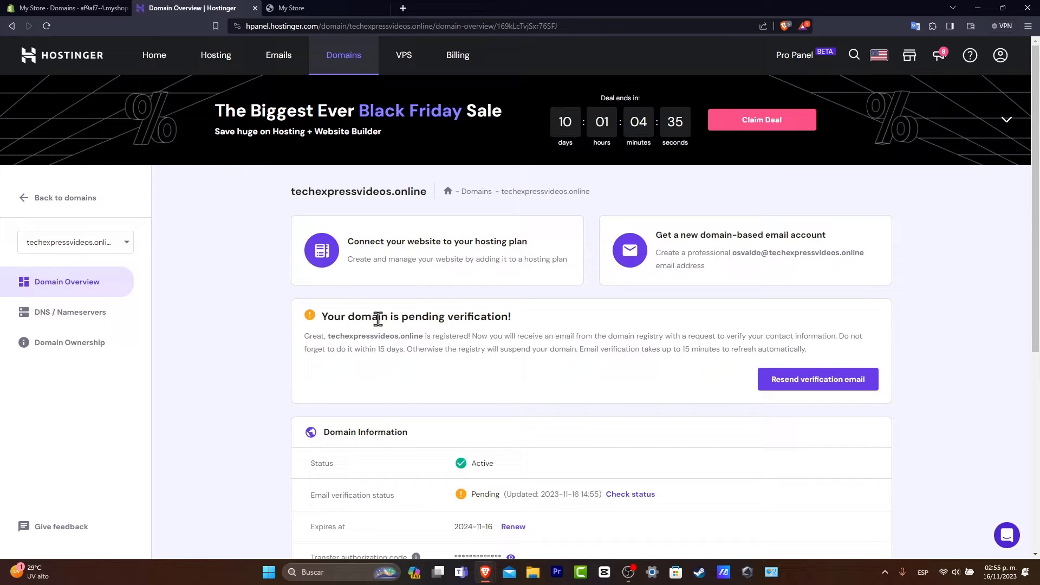
# Step: Review the pending email verification warning and the domain's Active status
pyautogui.moveTo(379, 319); pyautogui.dragTo(509, 320)
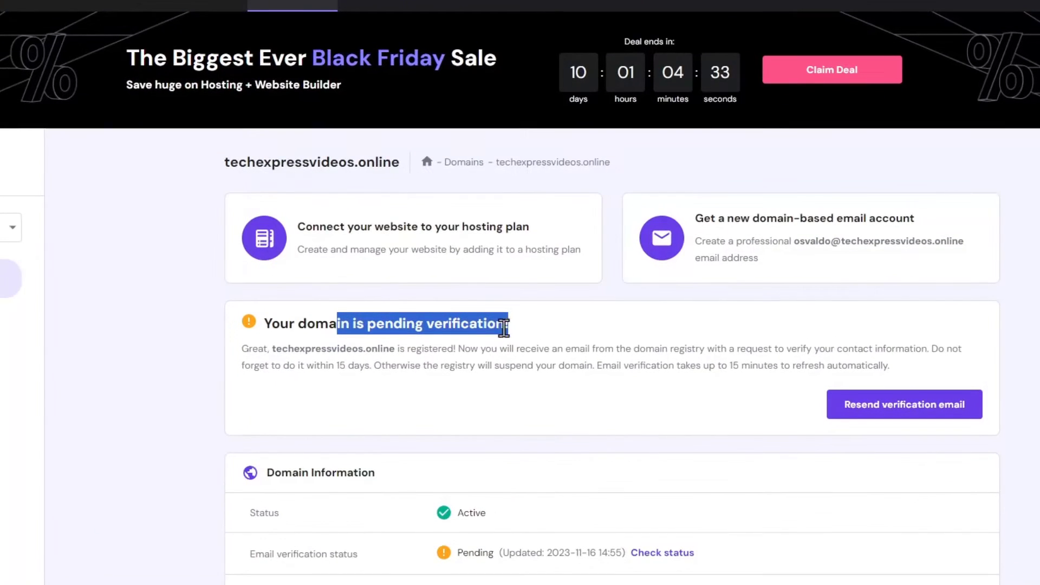
pyautogui.moveTo(571, 349); pyautogui.dragTo(667, 359)
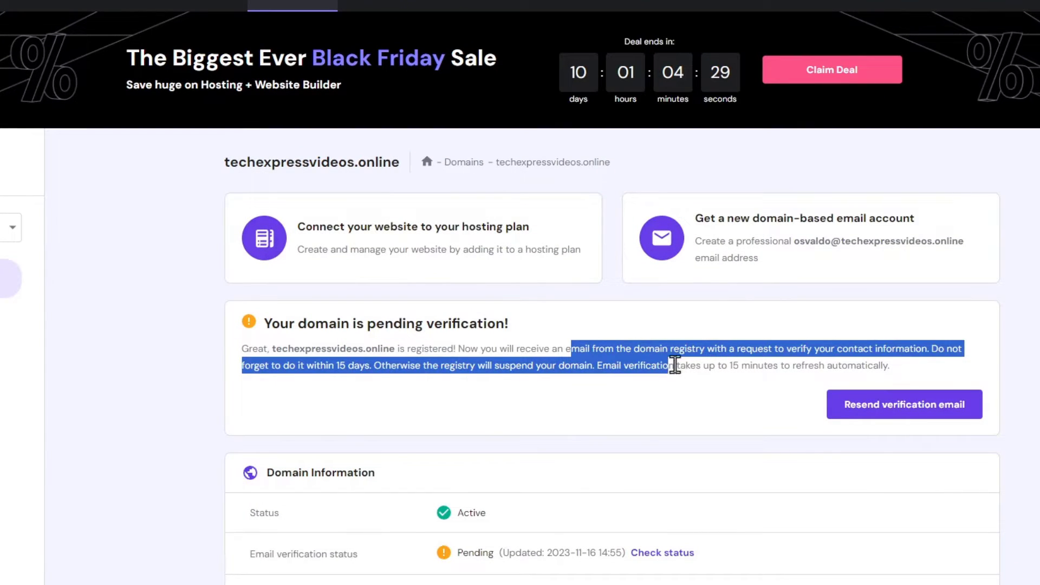
pyautogui.scroll(-4, 642, 499)
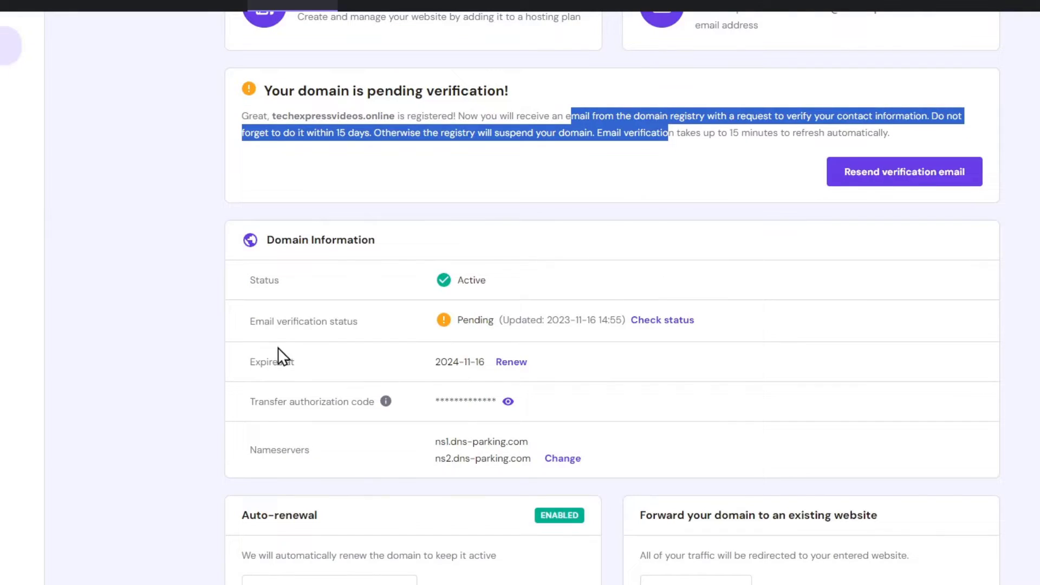
pyautogui.moveTo(277, 321); pyautogui.dragTo(358, 321)
pyautogui.moveTo(421, 303); pyautogui.dragTo(479, 276)
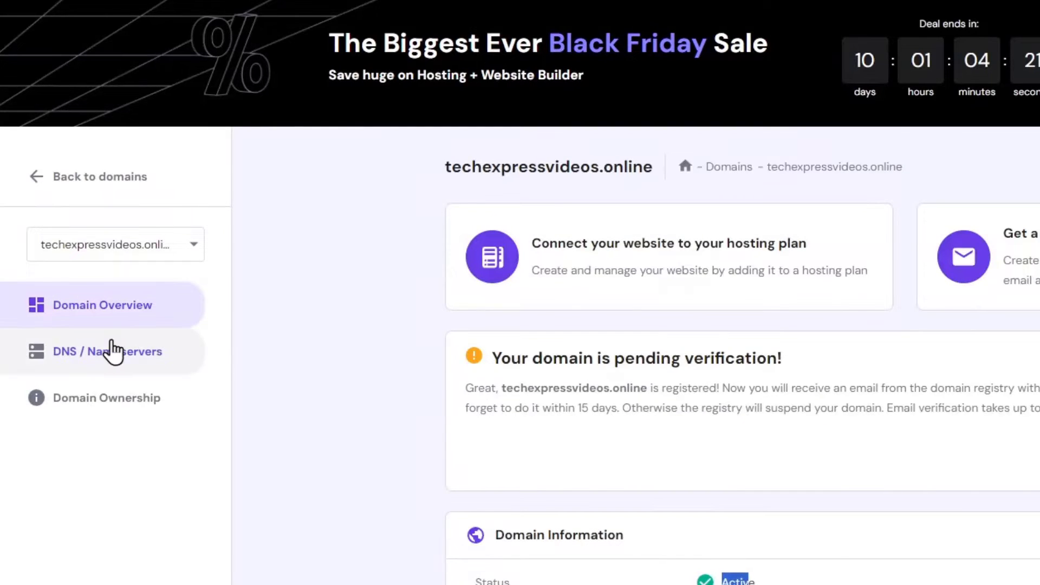
# Step: Reset techexpressvideos.online's DNS records to defaults, so the A record points to 84.32.84.32
pyautogui.click(113, 75)
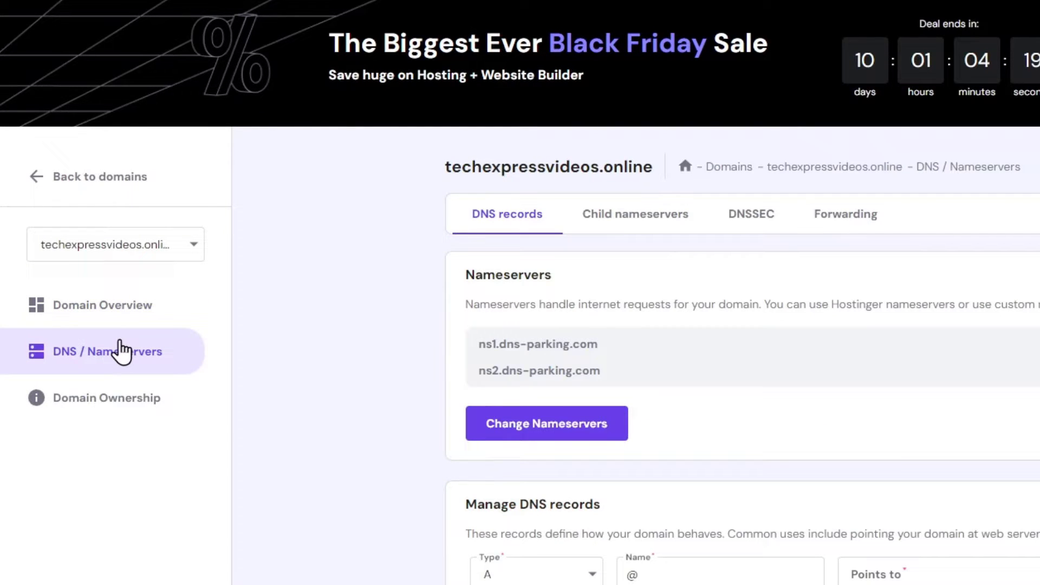
pyautogui.scroll(-15, 957, 444)
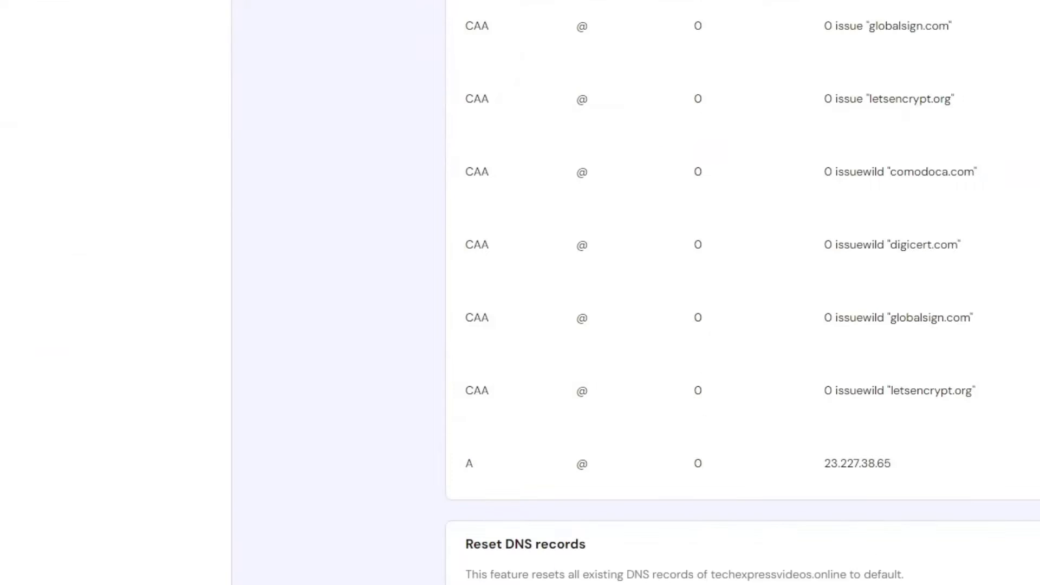
pyautogui.click(539, 582)
pyautogui.click(945, 379)
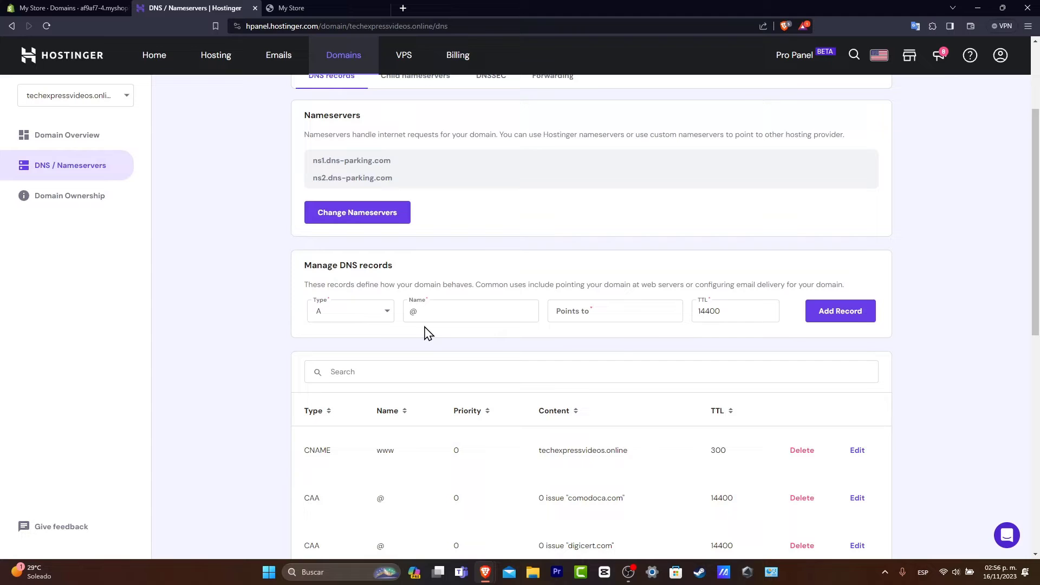
pyautogui.scroll(-6, 642, 326)
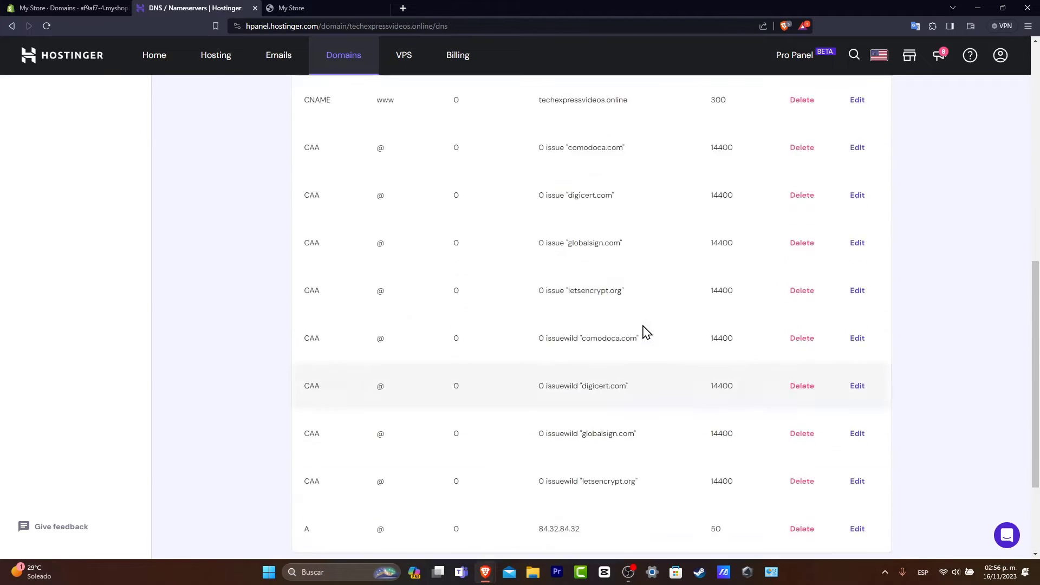
pyautogui.scroll(4, 643, 330)
pyautogui.scroll(-7, 637, 345)
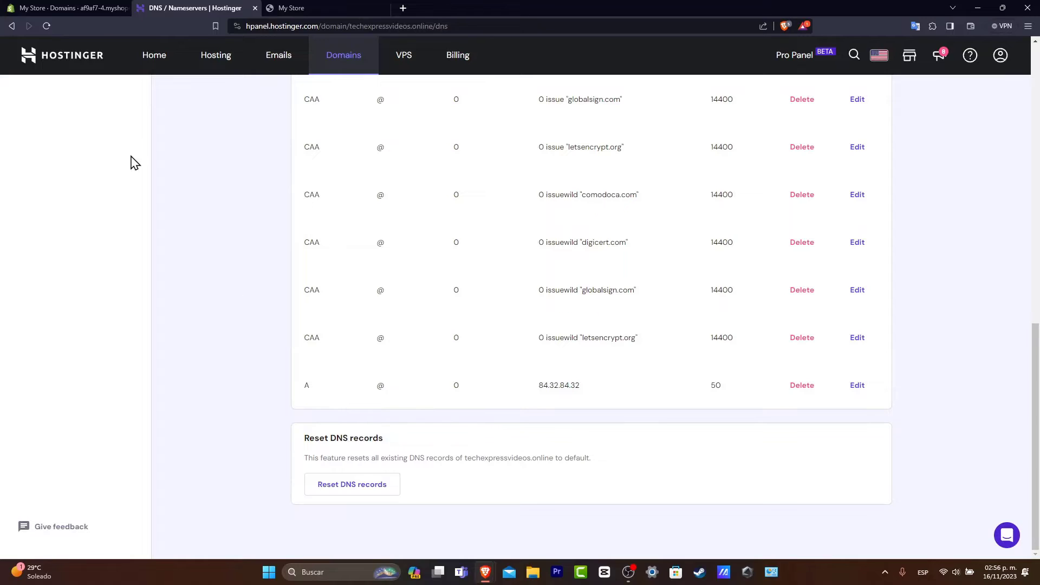
# Step: Reload Shopify's domain page, return to Domains, and start connecting an existing domain
pyautogui.click(36, 8)
pyautogui.click(43, 28)
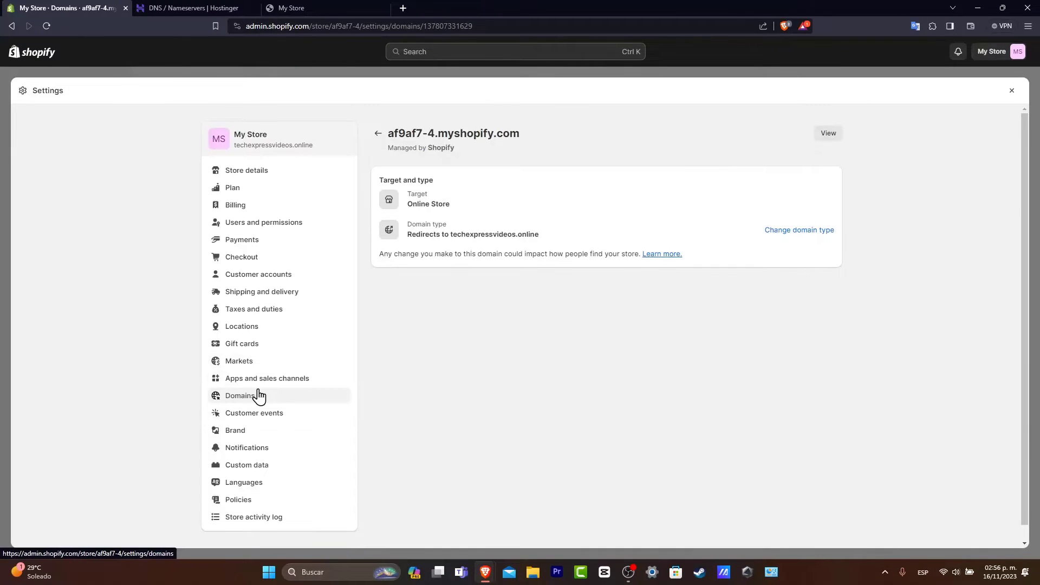
pyautogui.click(378, 134)
pyautogui.click(685, 142)
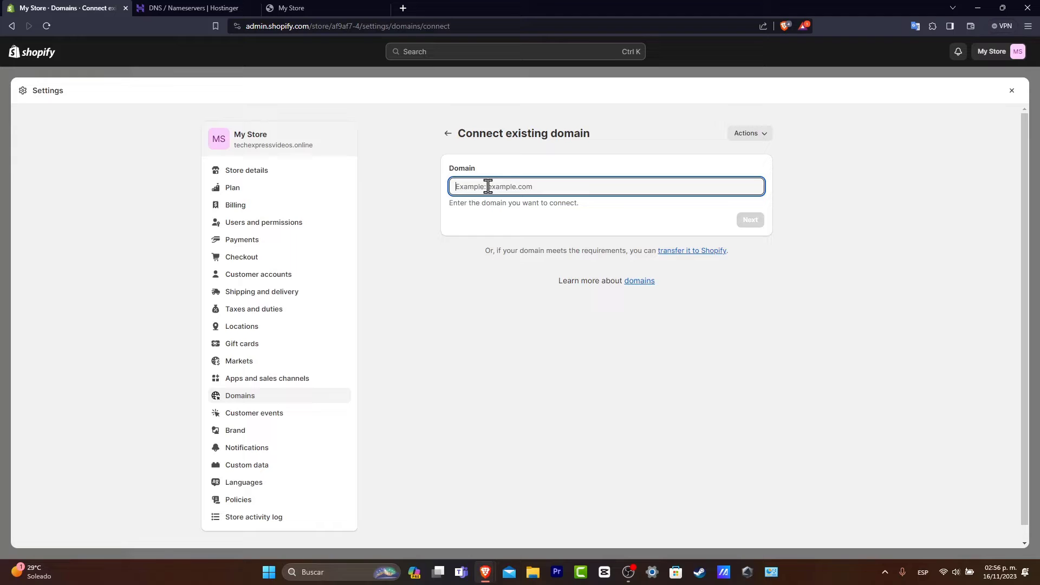
# Step: Select the techexpressvideos.online title on Hostinger's DNS / Nameservers page for copying
pyautogui.click(210, 7)
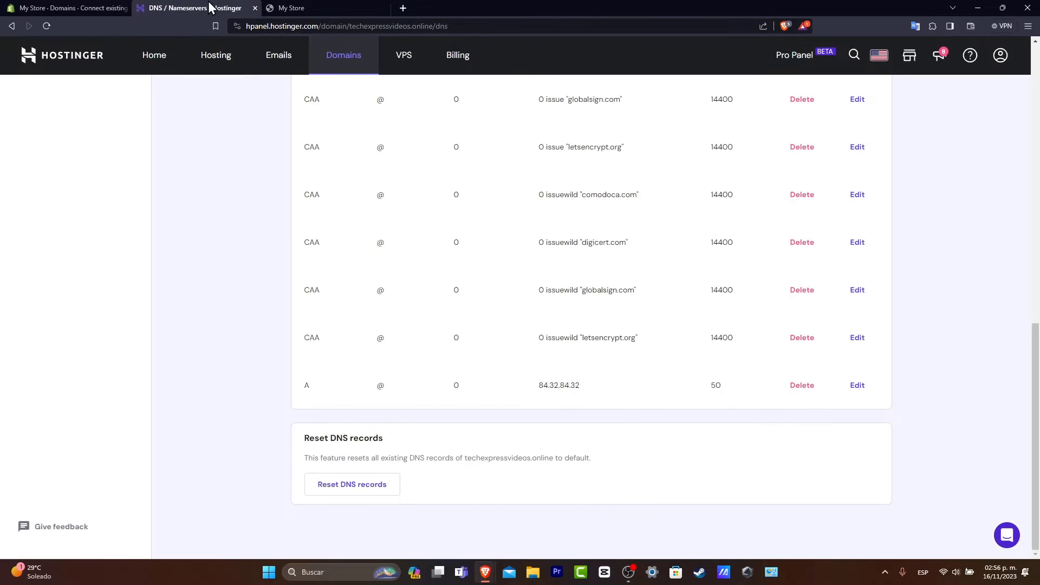
pyautogui.scroll(15, 407, 330)
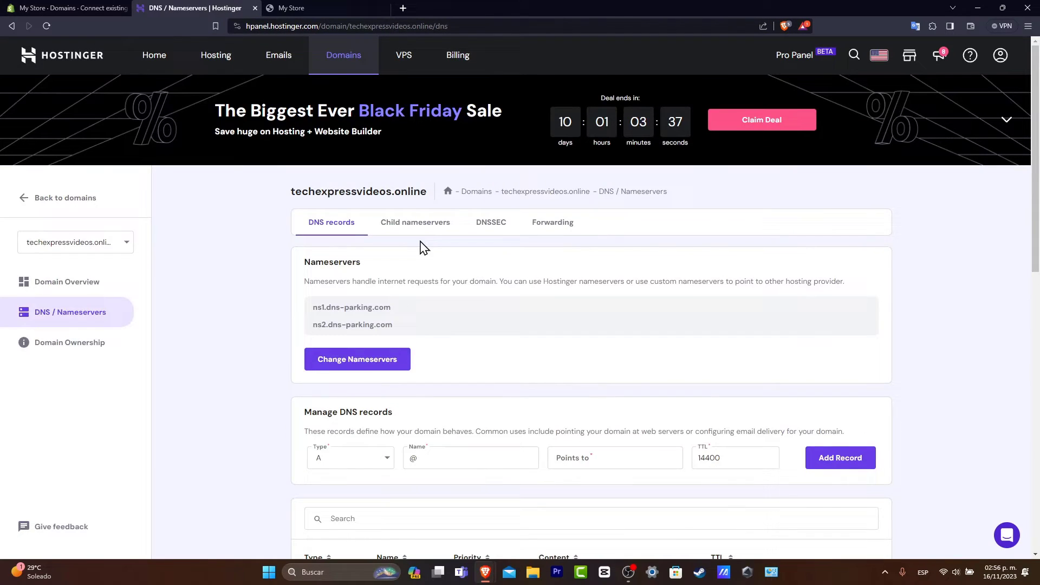
pyautogui.moveTo(392, 191); pyautogui.dragTo(293, 193)
pyautogui.click(415, 191)
pyautogui.moveTo(429, 196); pyautogui.dragTo(291, 194)
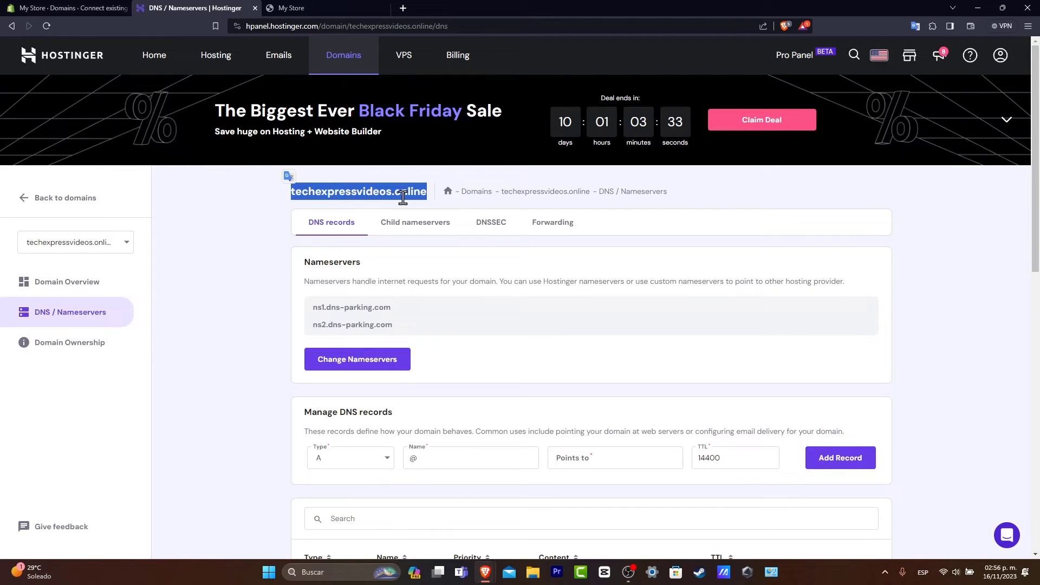
# Step: Verify the connection to reveal required values A 23.227.38.65 and CNAME shops.myshopify.com
pyautogui.hotkey('ctrl', 'shift', 'Tab')
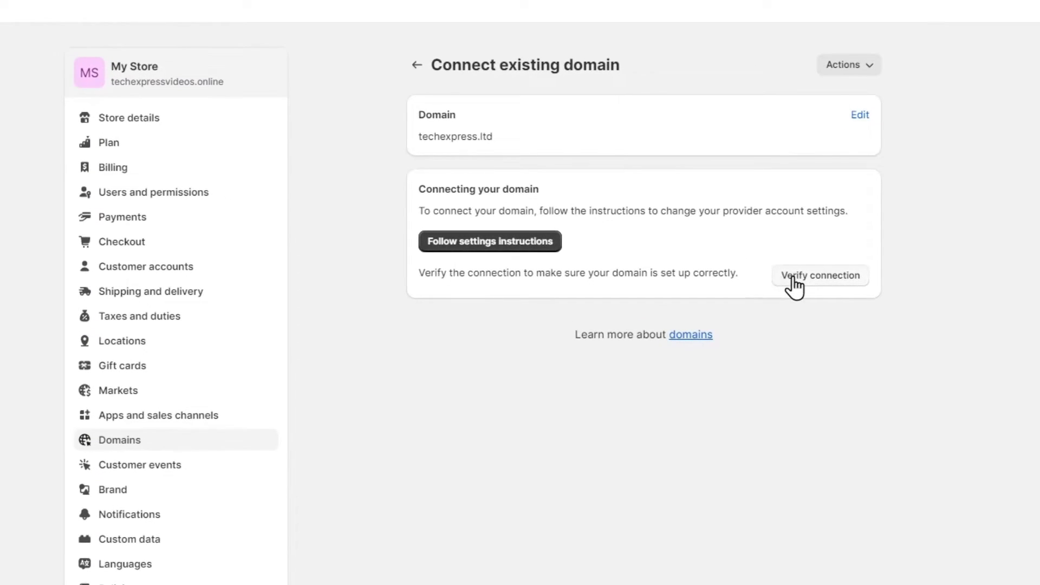
pyautogui.click(715, 281)
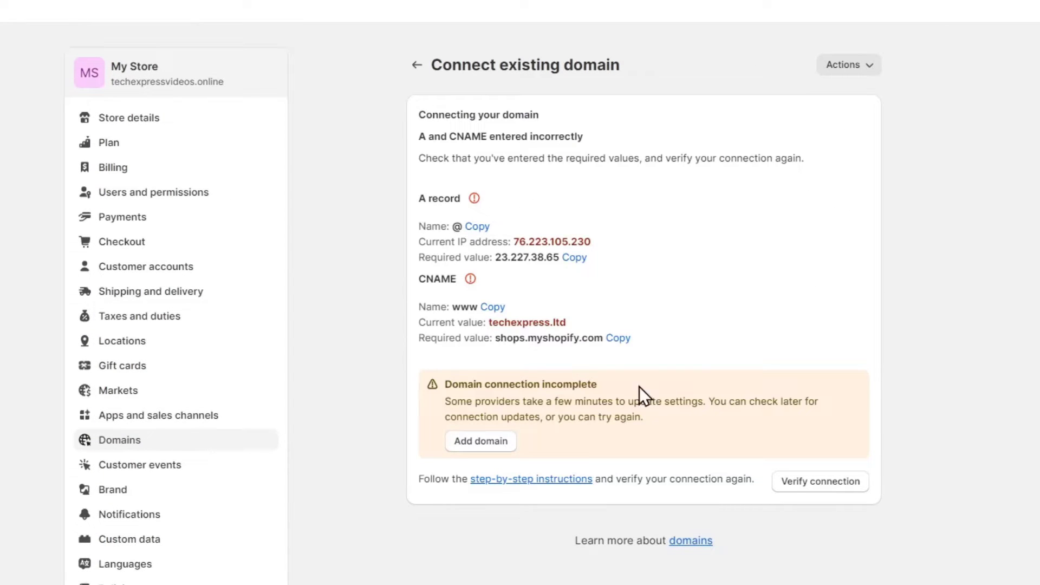
pyautogui.moveTo(444, 384); pyautogui.dragTo(613, 381)
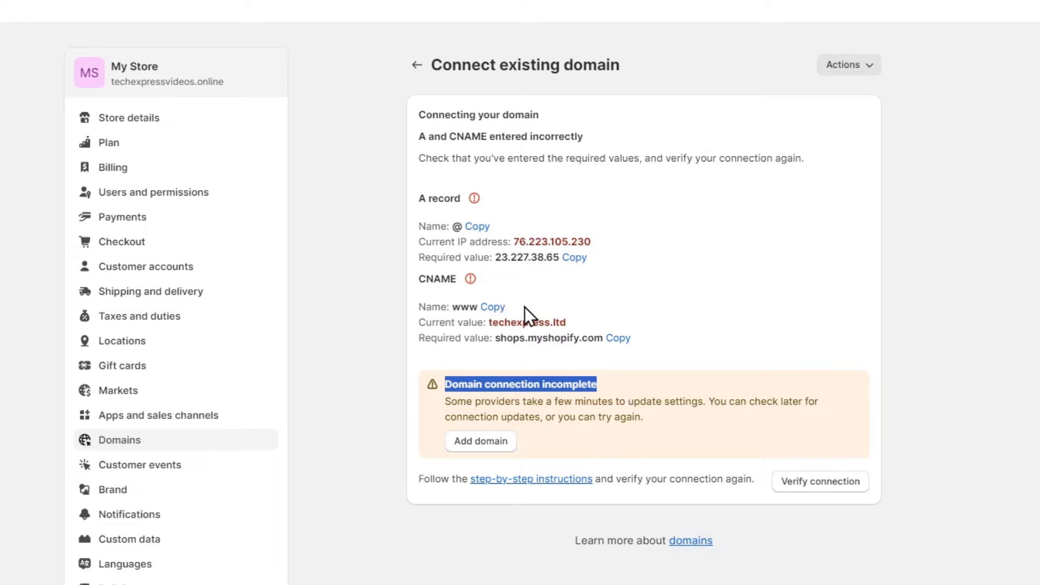
# Step: Add an @ A record pointing to 23.227.38.65 and confirm the additional record
pyautogui.click(639, 321)
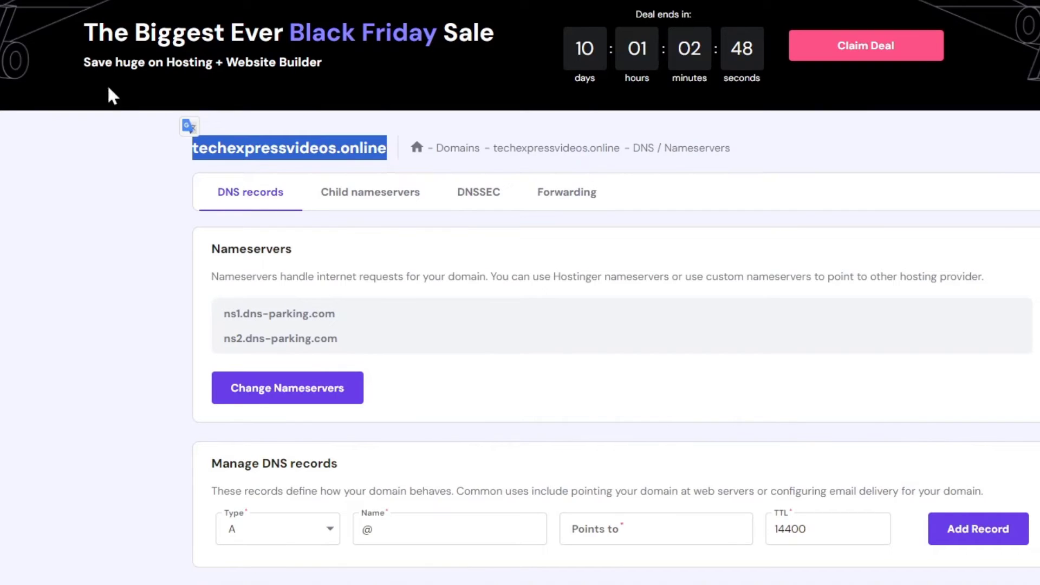
pyautogui.scroll(-4, 611, 316)
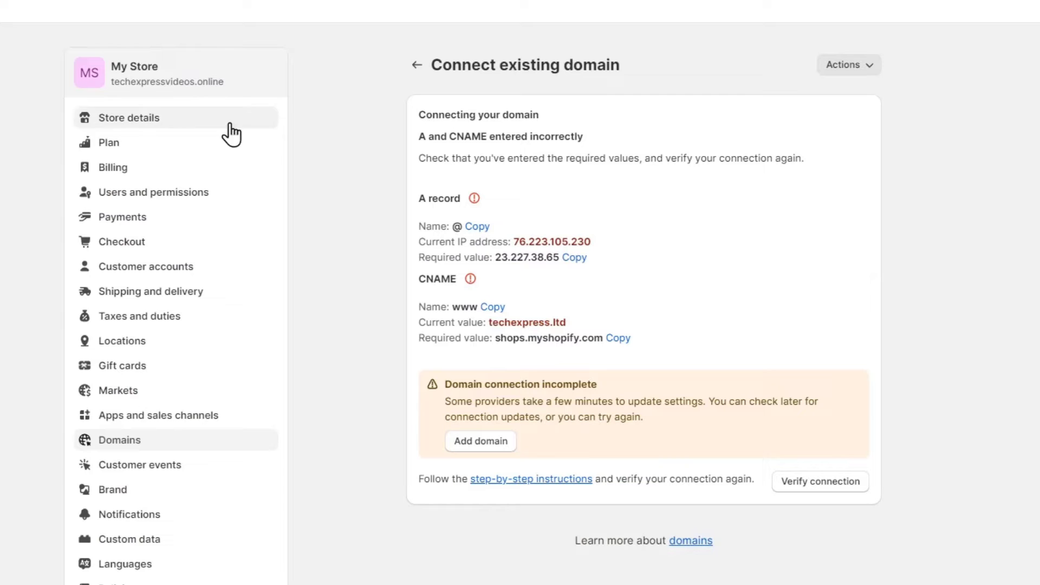
pyautogui.moveTo(424, 200); pyautogui.dragTo(460, 206)
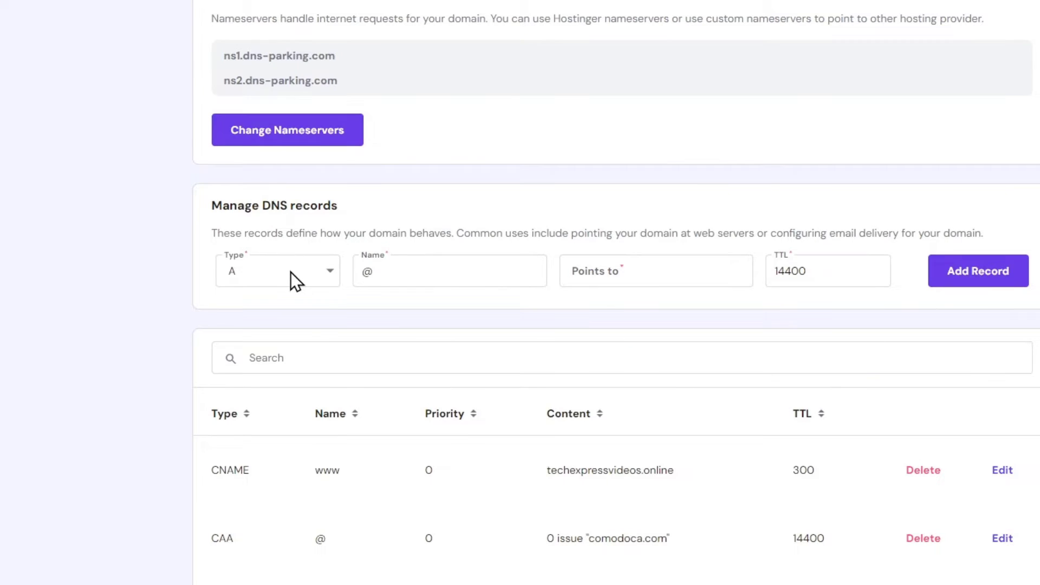
pyautogui.click(290, 272)
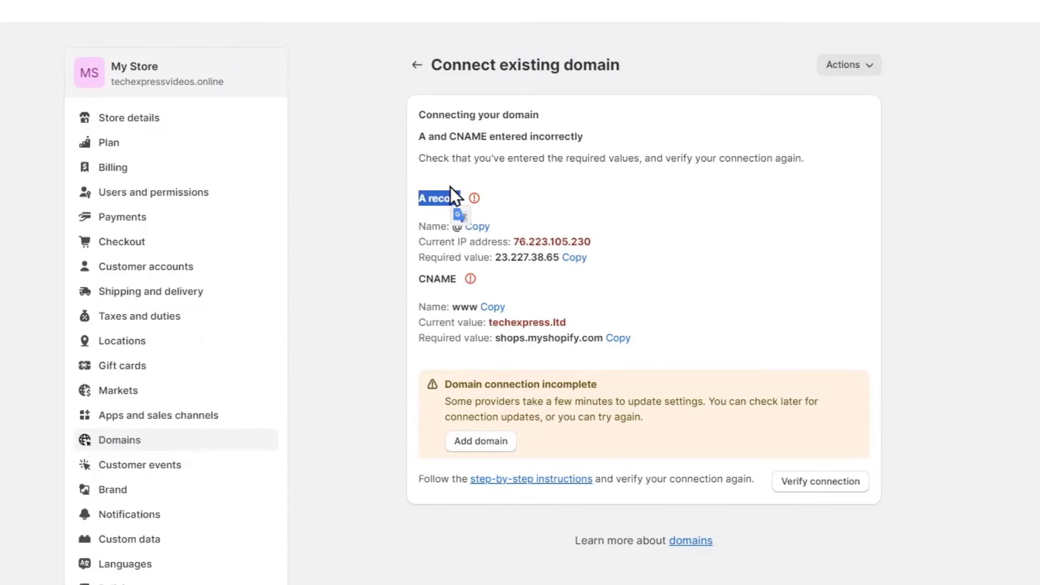
pyautogui.click(502, 227)
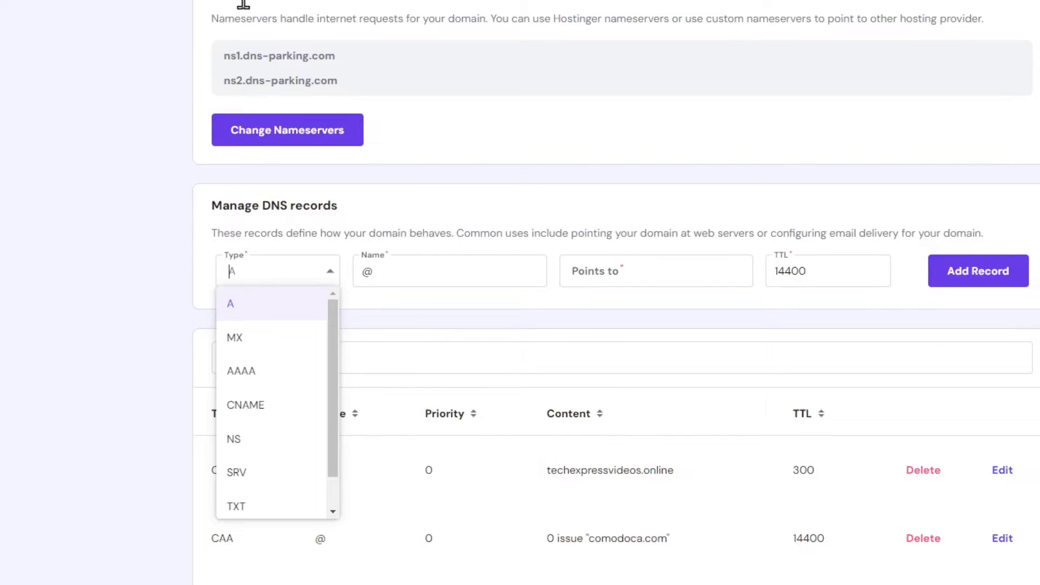
pyautogui.click(418, 295)
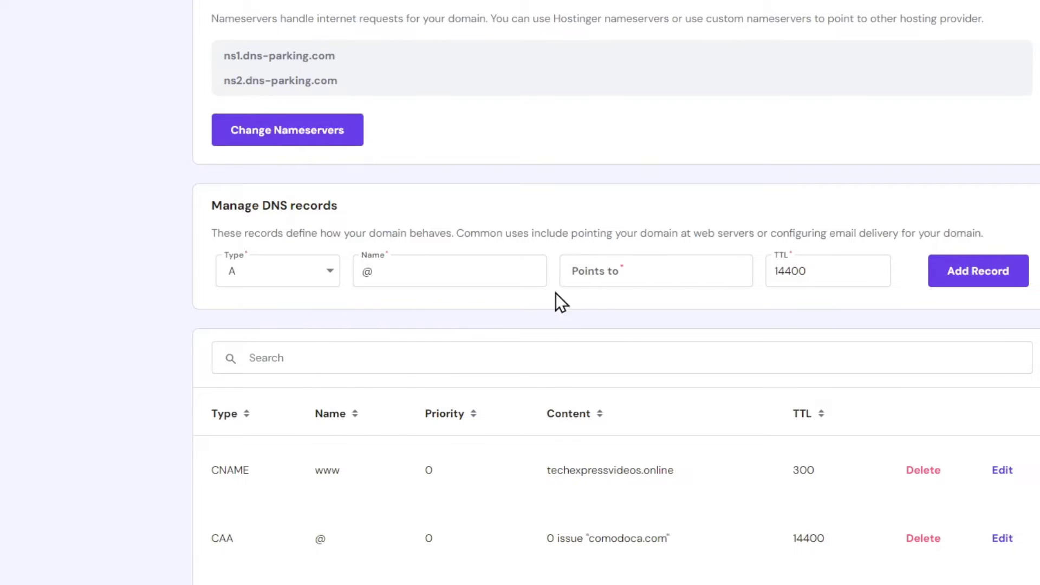
pyautogui.click(602, 279)
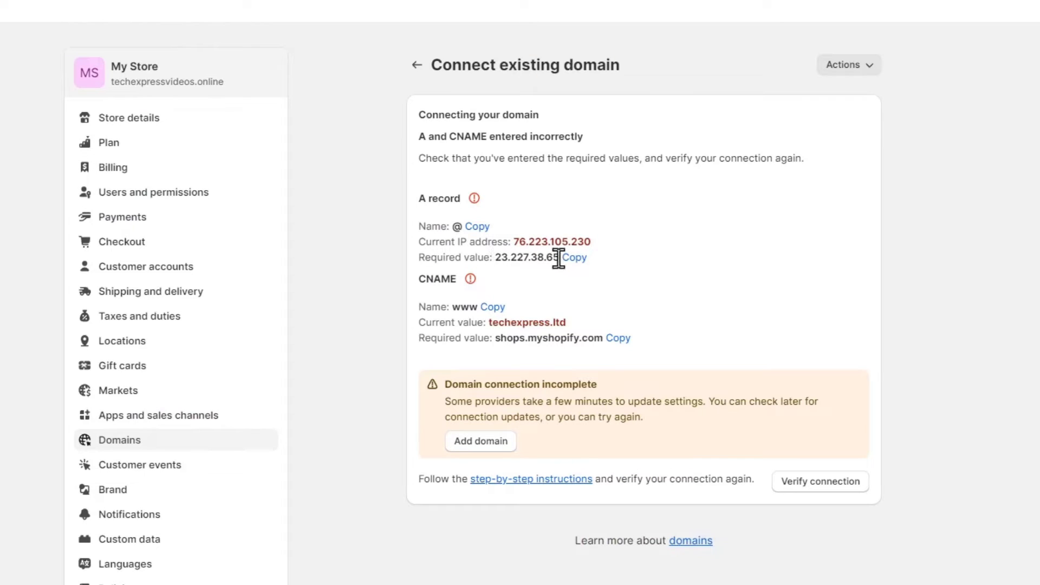
pyautogui.click(574, 257)
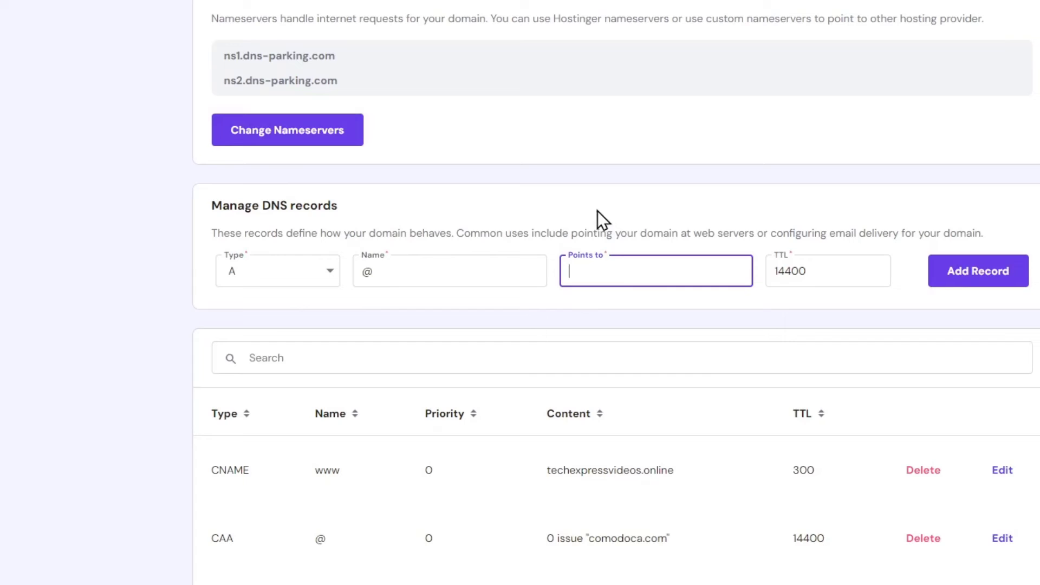
pyautogui.write('23.227.38.65')
pyautogui.click(986, 287)
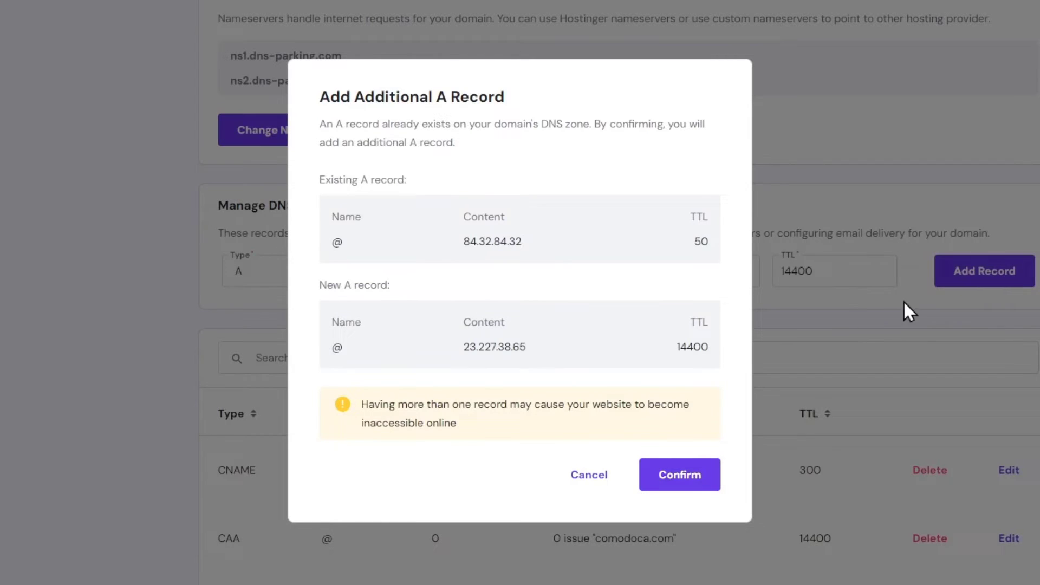
pyautogui.click(689, 466)
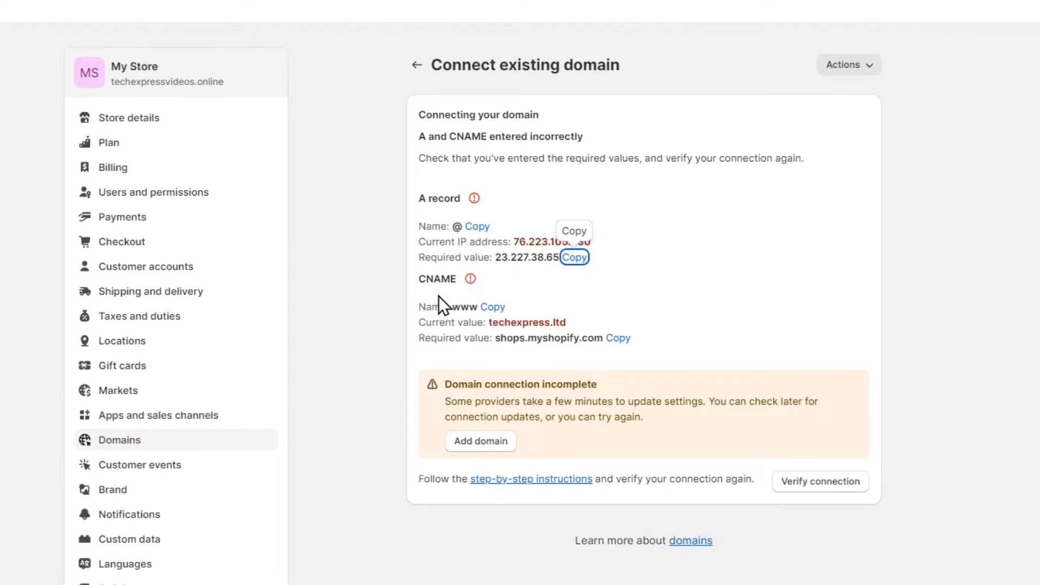
# Step: Try adding a www CNAME record targeting shops.myshopify.com
pyautogui.moveTo(419, 279); pyautogui.dragTo(447, 279)
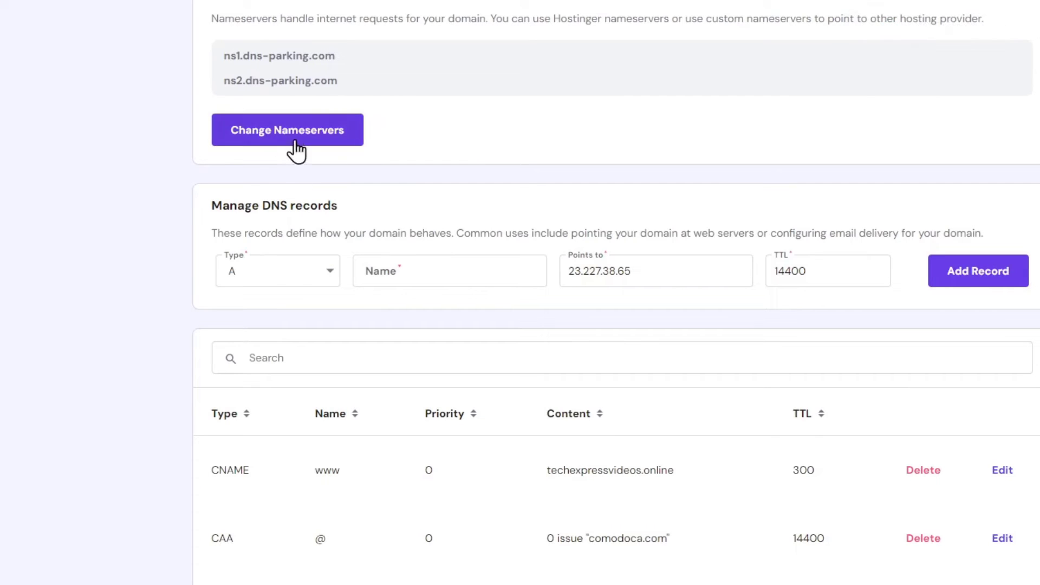
pyautogui.click(285, 271)
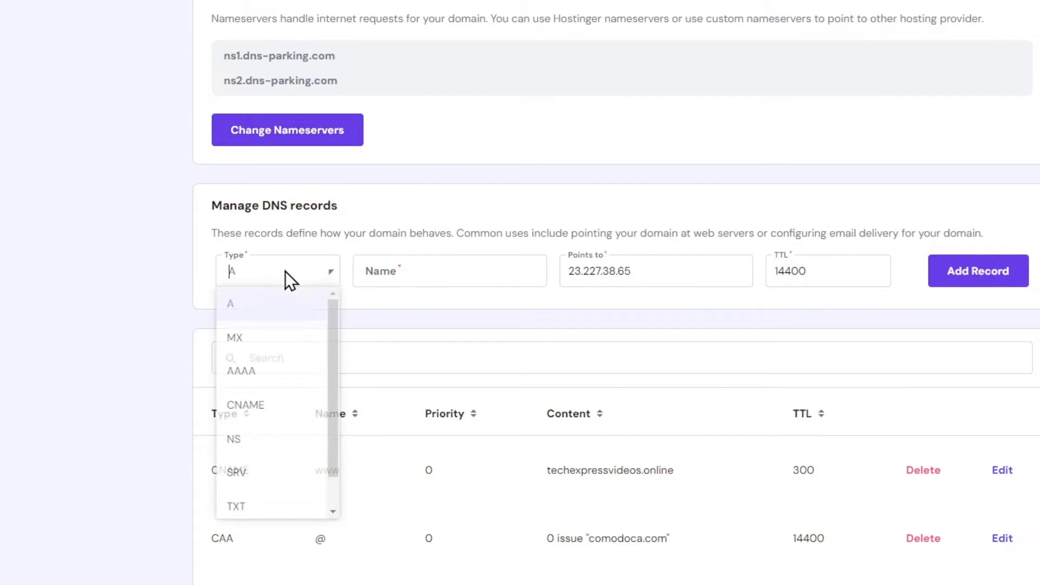
pyautogui.click(279, 415)
pyautogui.click(417, 280)
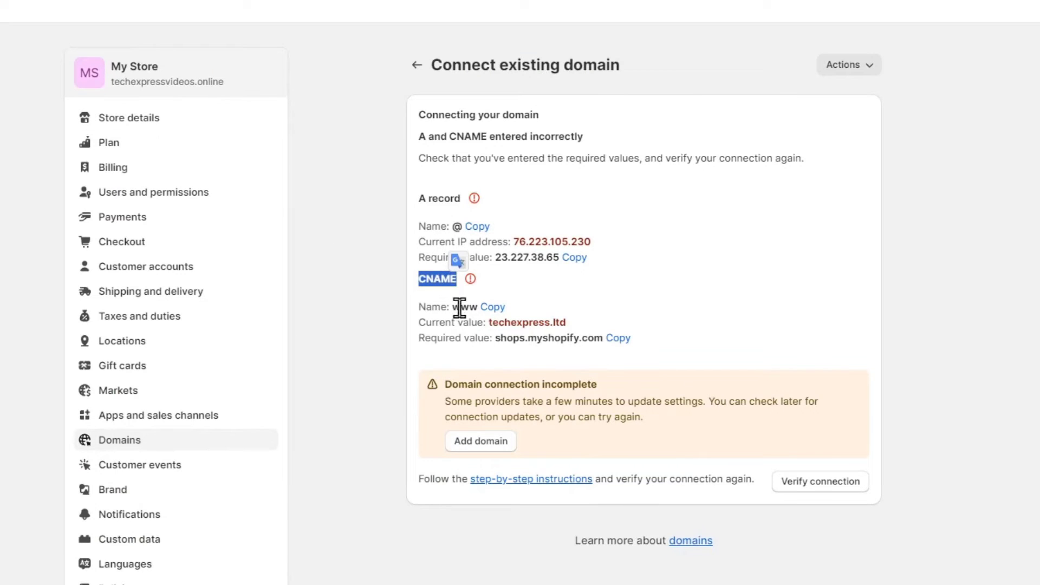
pyautogui.moveTo(452, 306); pyautogui.dragTo(475, 306)
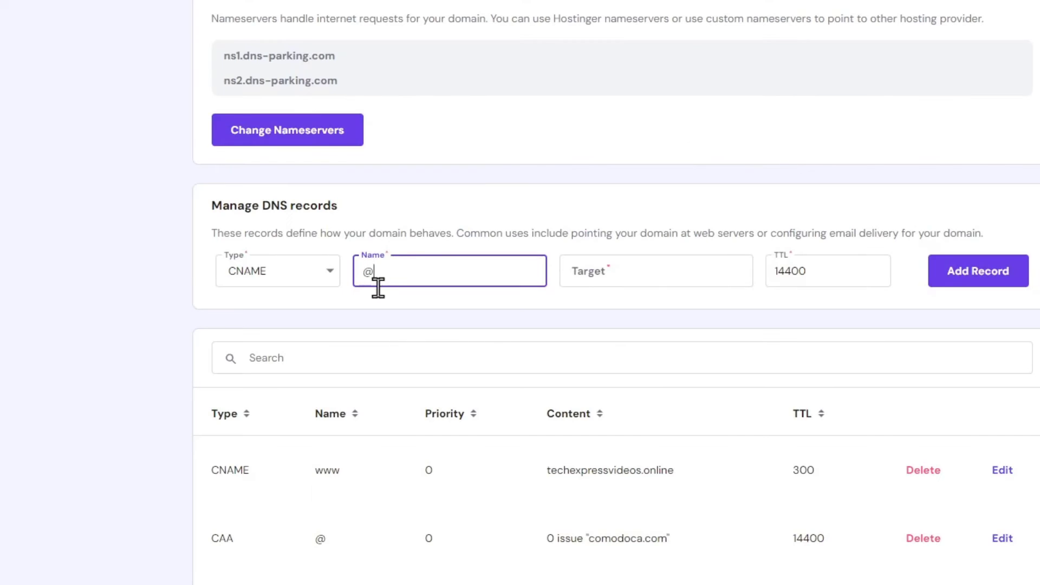
pyautogui.press('BackSpace')
pyautogui.write('www')
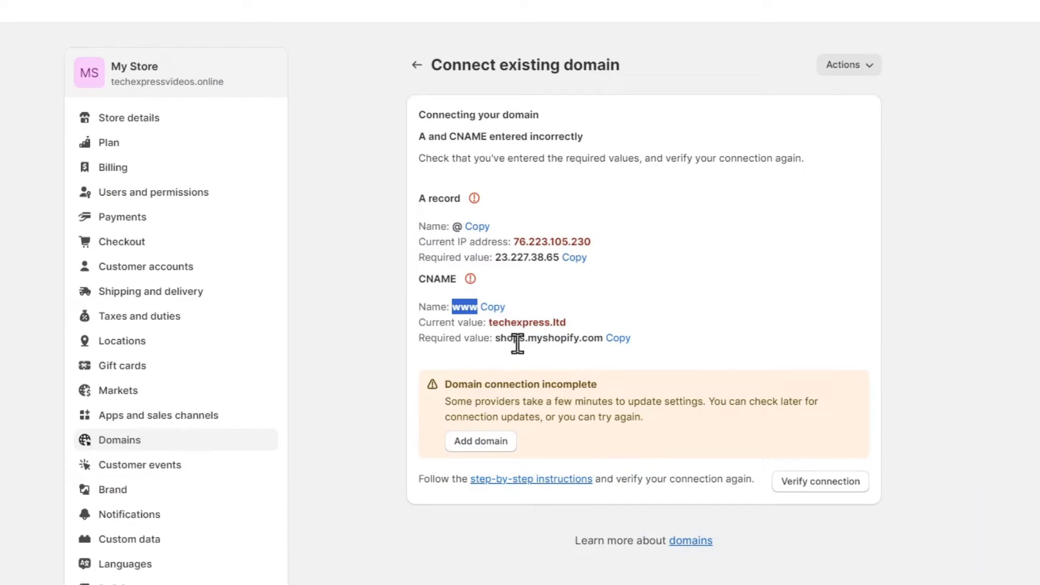
pyautogui.click(618, 337)
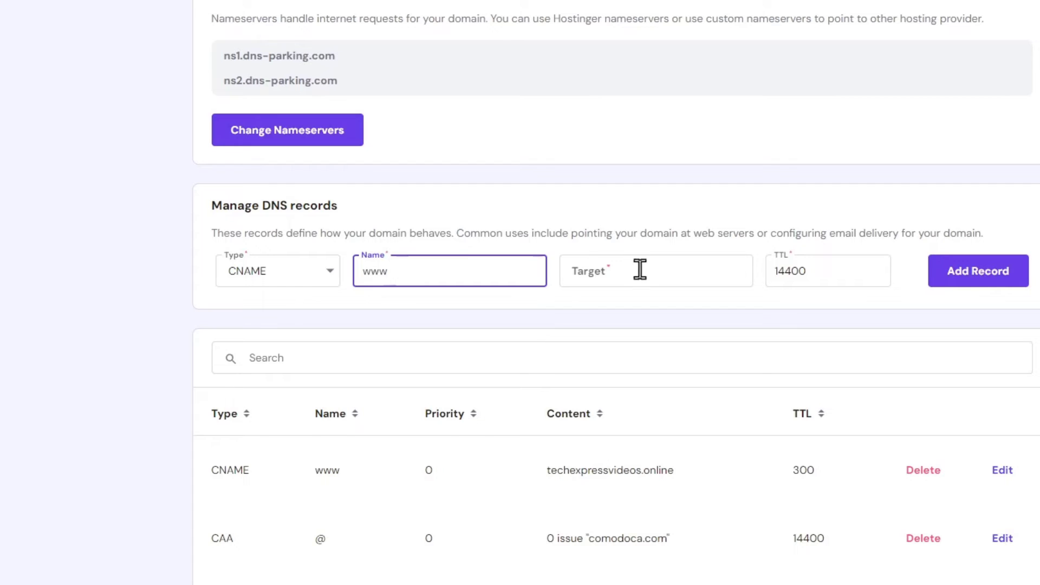
pyautogui.click(640, 271)
pyautogui.hotkey('ctrl', 'v')
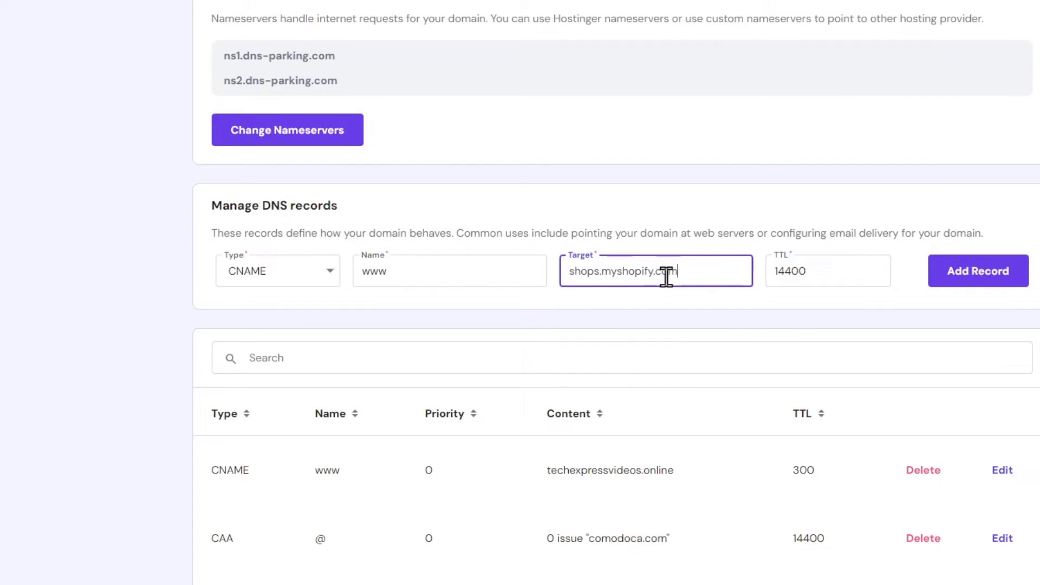
pyautogui.click(949, 275)
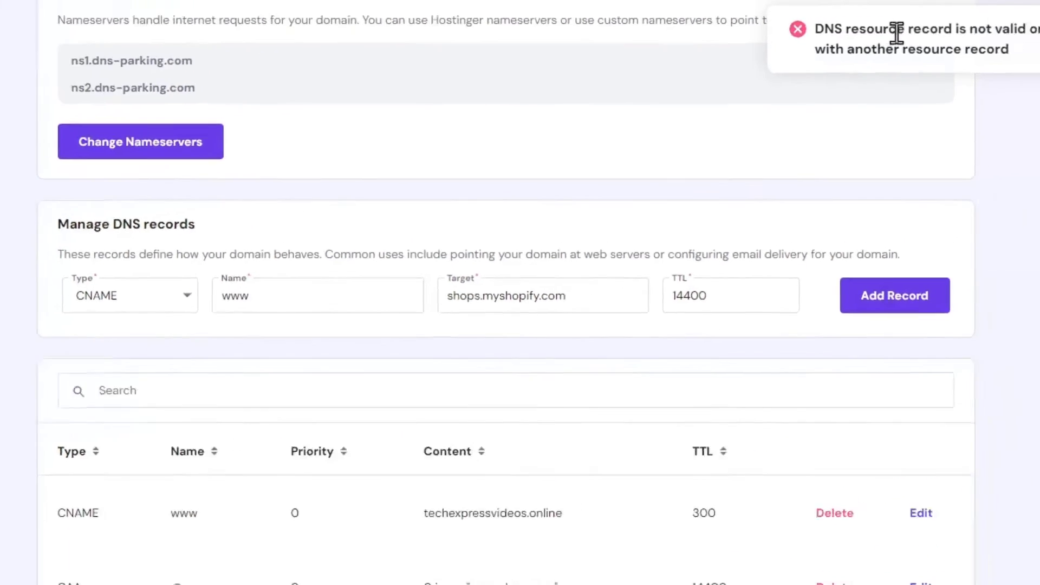
# Step: Delete the old www CNAME to techexpressvideos.online and re-add the shops.myshopify.com CNAME
pyautogui.moveTo(979, 27); pyautogui.dragTo(1039, 38)
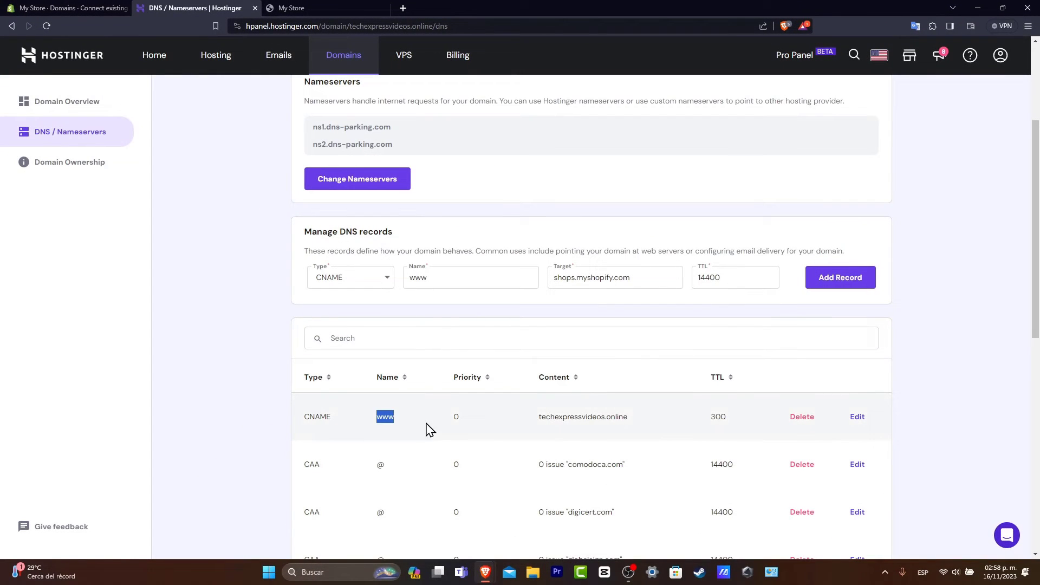
pyautogui.moveTo(430, 429); pyautogui.dragTo(726, 417)
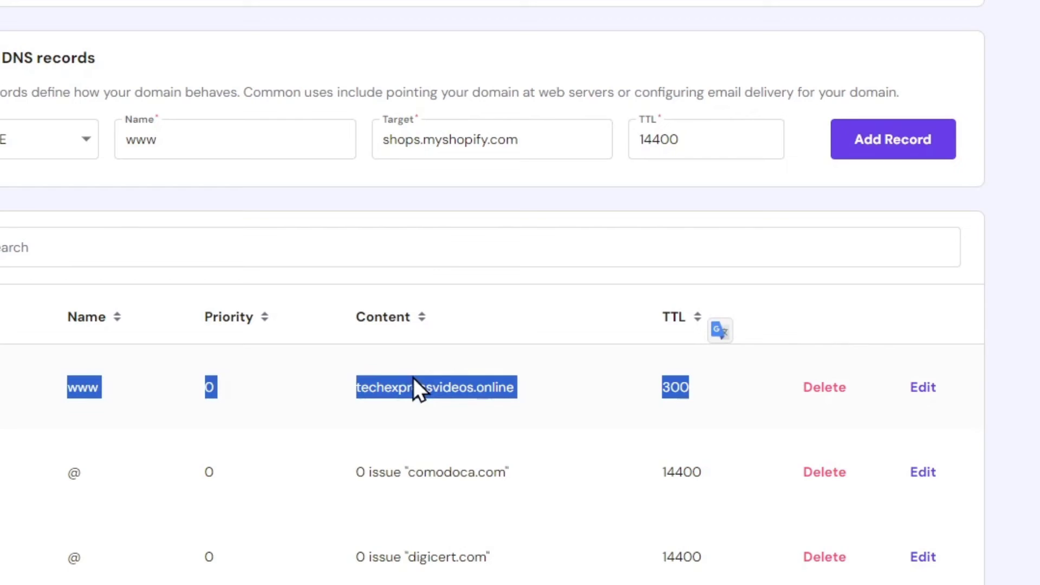
pyautogui.click(810, 391)
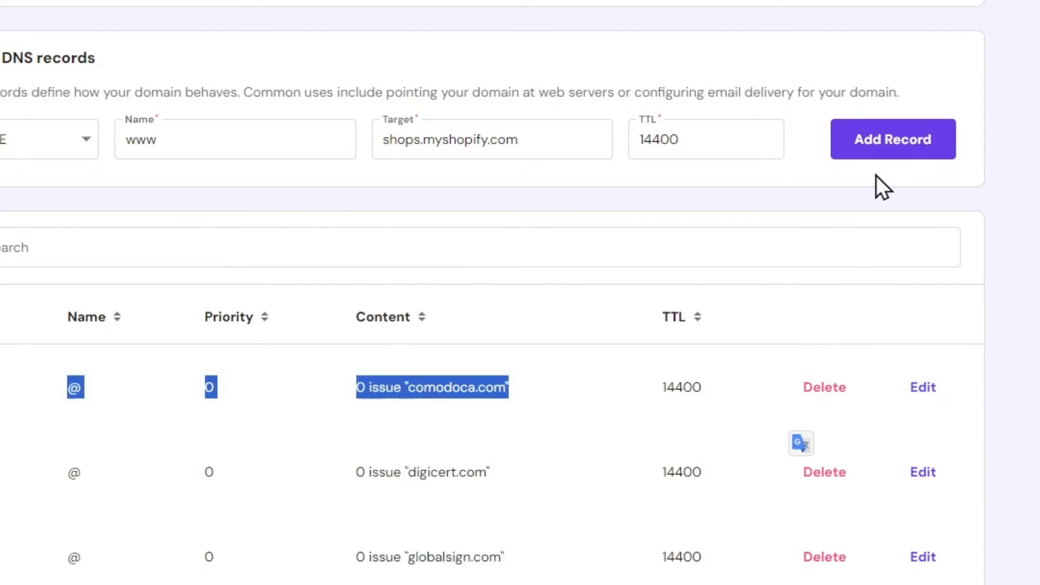
pyautogui.click(894, 142)
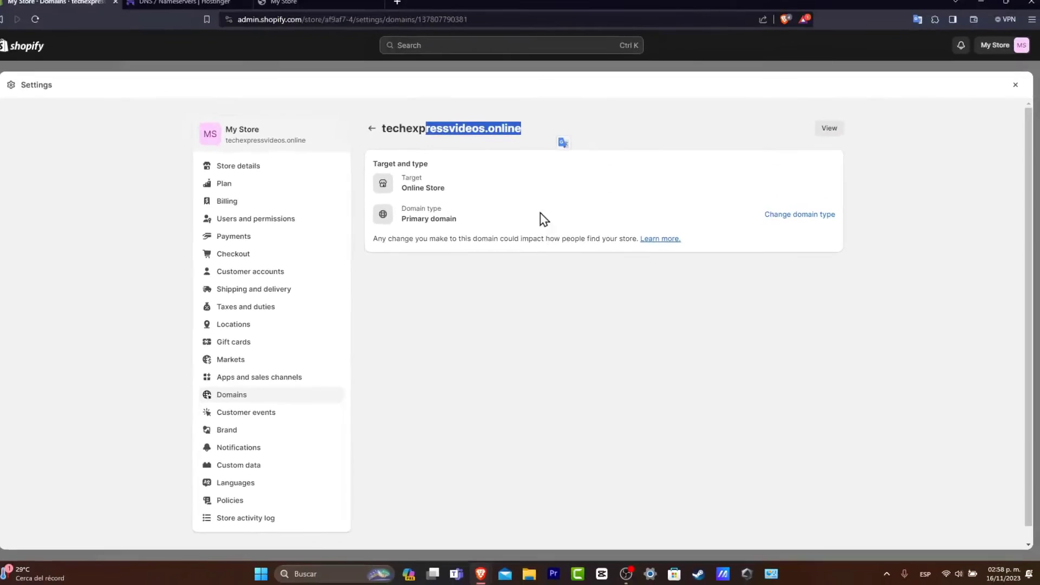
# Step: Confirm techexpressvideos.online is the primary domain and view the storefront at that address
pyautogui.click(599, 382)
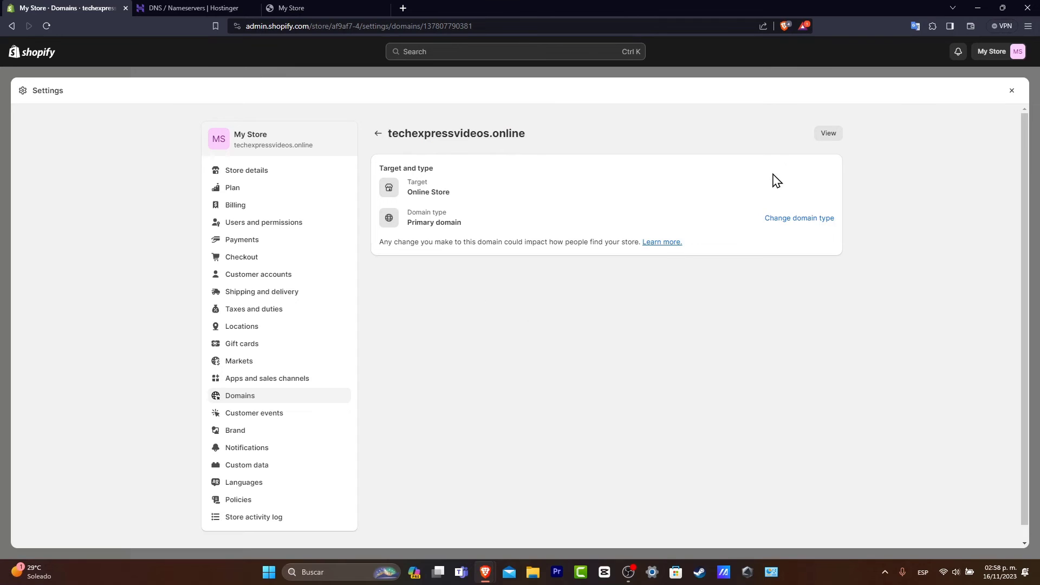
pyautogui.click(828, 134)
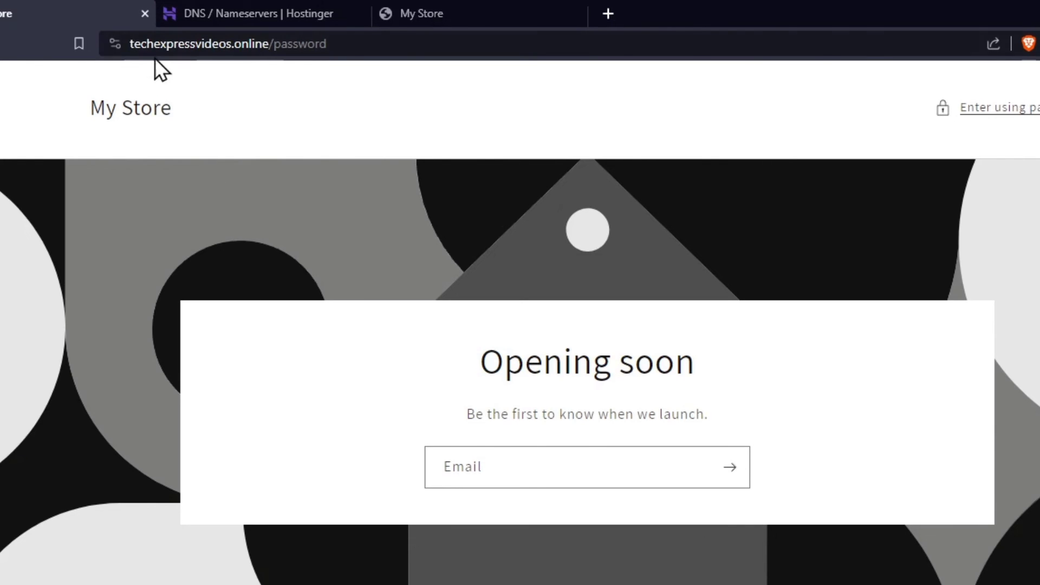
# Step: Confirm af9af7-4.myshopify.com redirects and the storefront loads at techexpressvideos.online/password
pyautogui.click(128, 42)
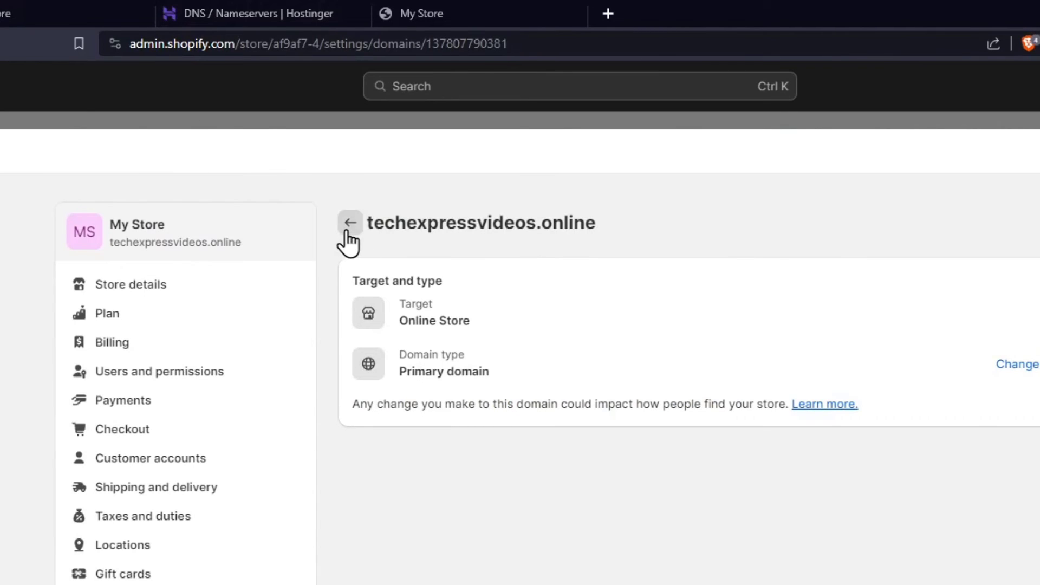
pyautogui.click(350, 222)
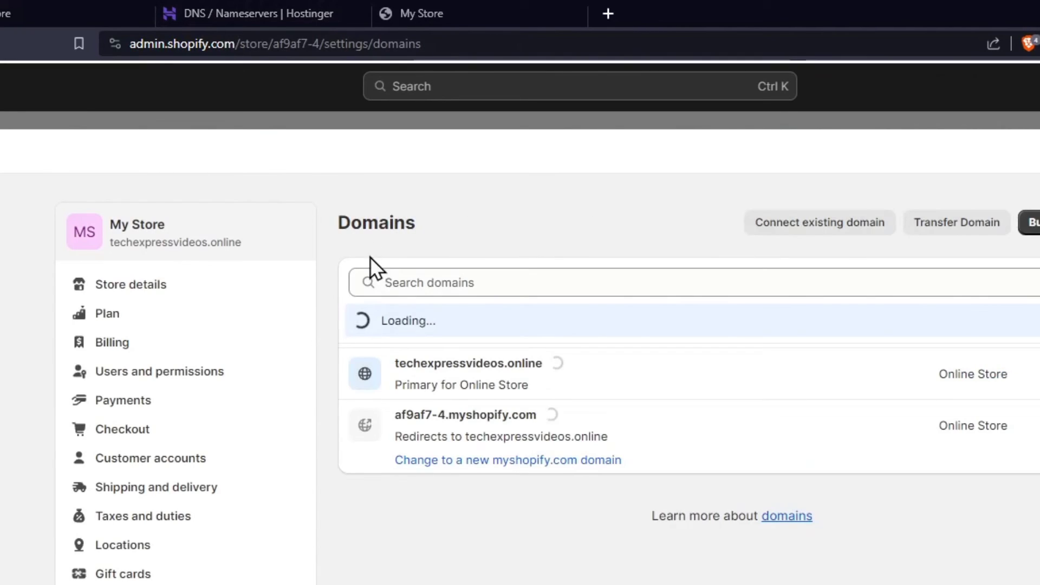
pyautogui.click(453, 419)
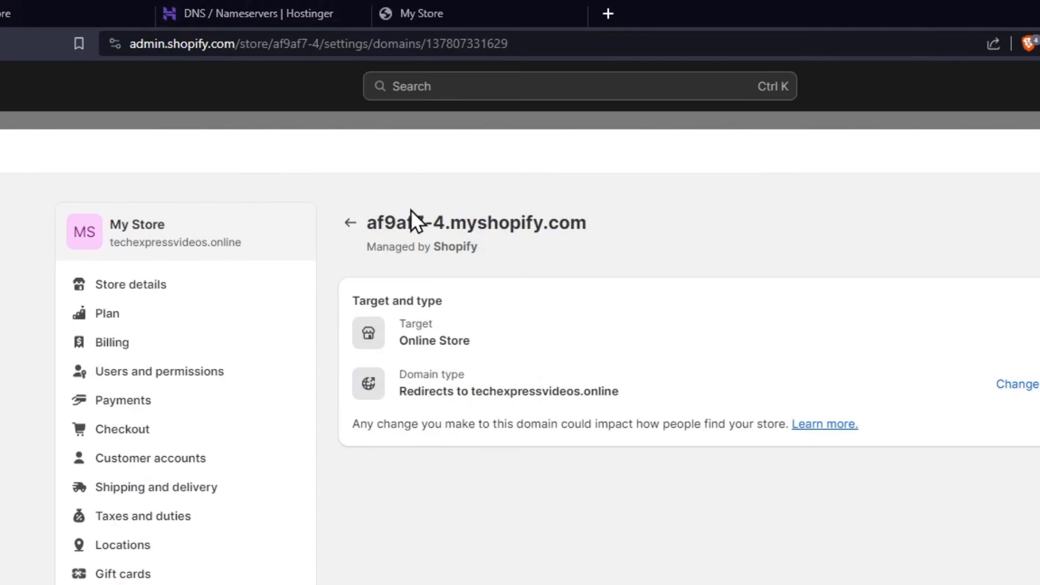
pyautogui.moveTo(362, 222); pyautogui.dragTo(596, 230)
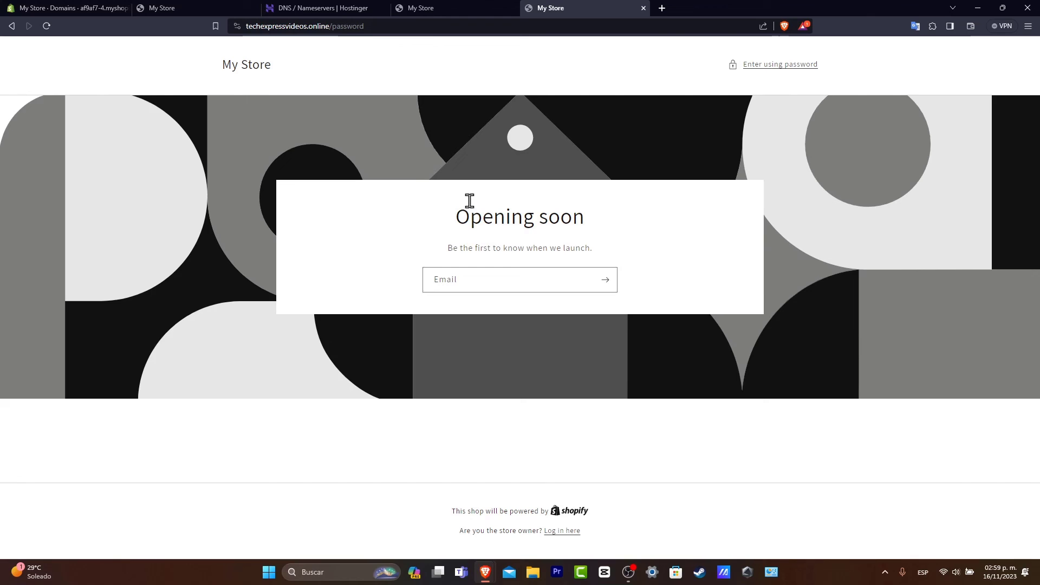
pyautogui.moveTo(247, 27); pyautogui.dragTo(360, 43)
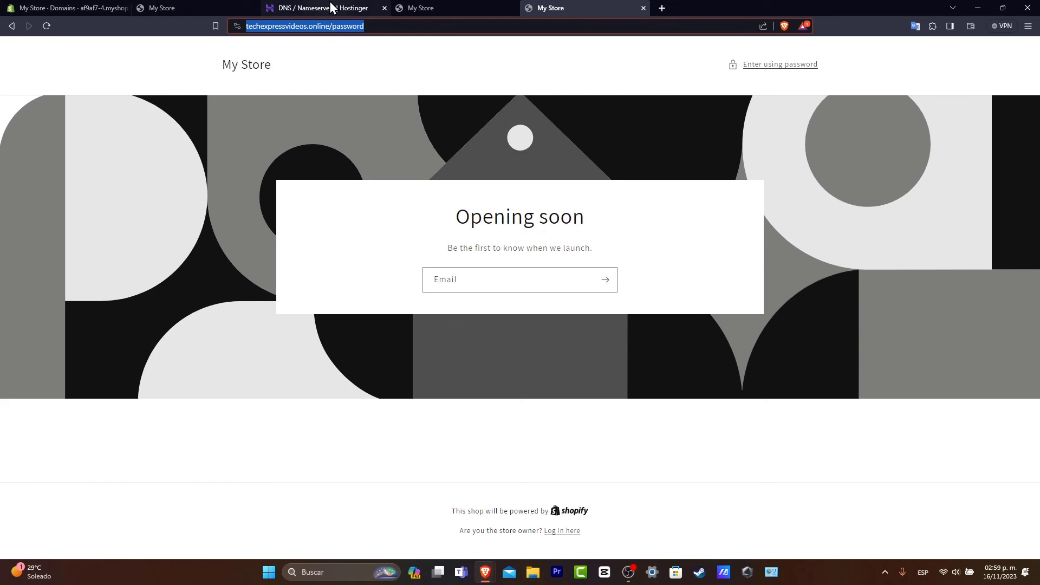
# Step: Return to the Shopify admin tab and close Settings to reach the admin home
pyautogui.click(33, 7)
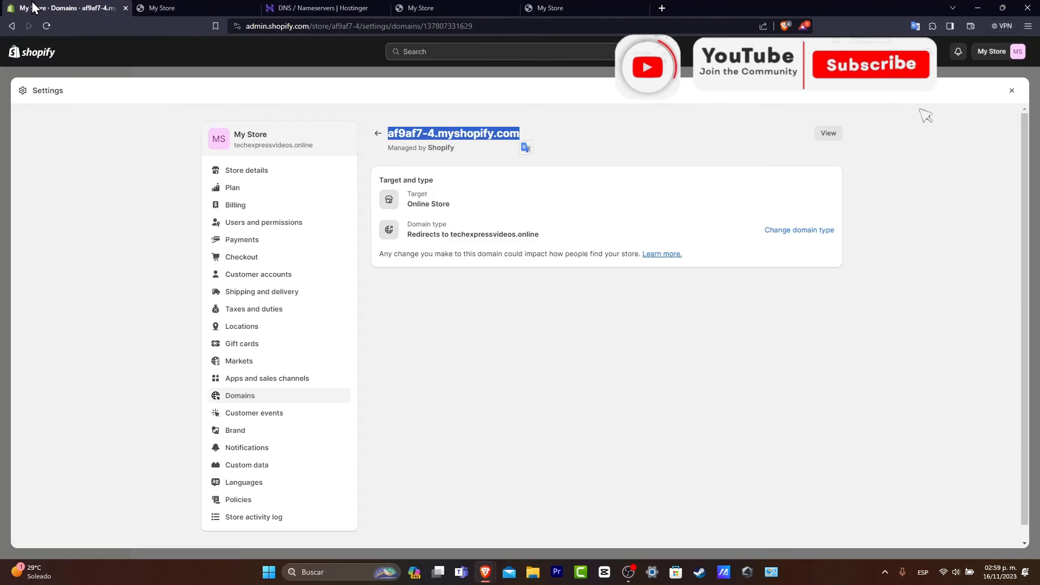
pyautogui.click(1011, 91)
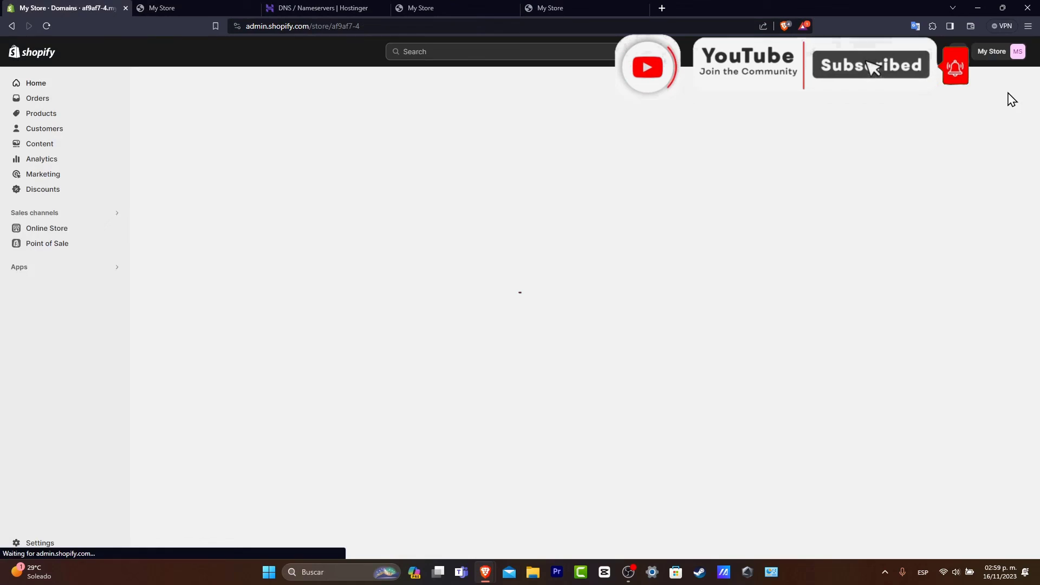